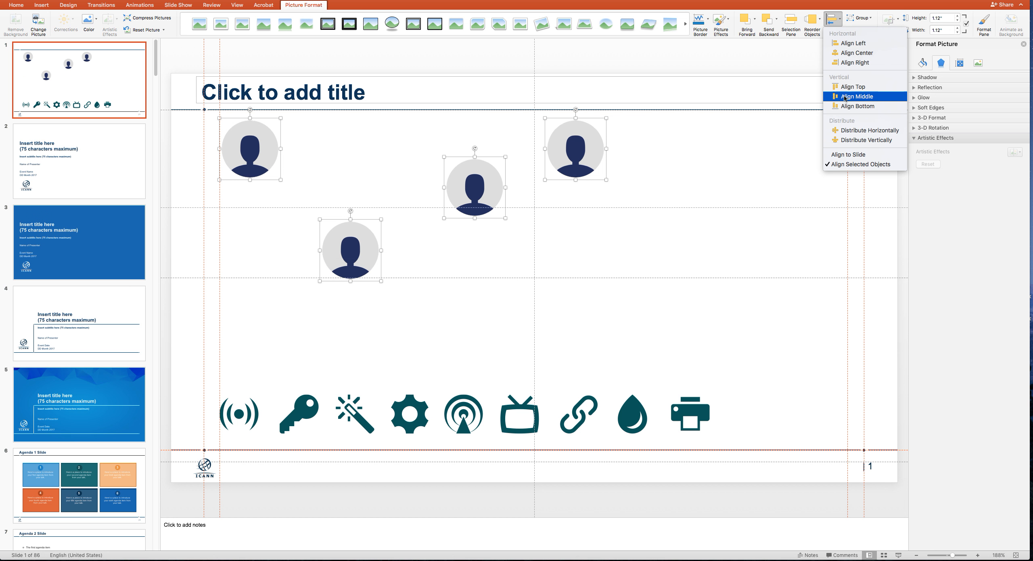
Align the four selected avatar pictures by their middles and distribute them horizontally in an even row.
left_click(845, 97)
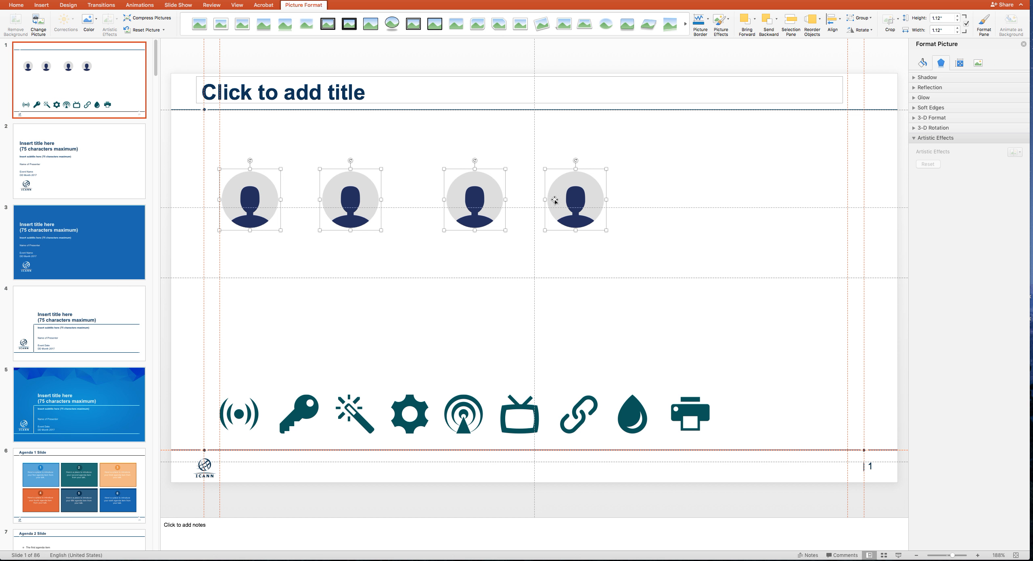
left_click(840, 19)
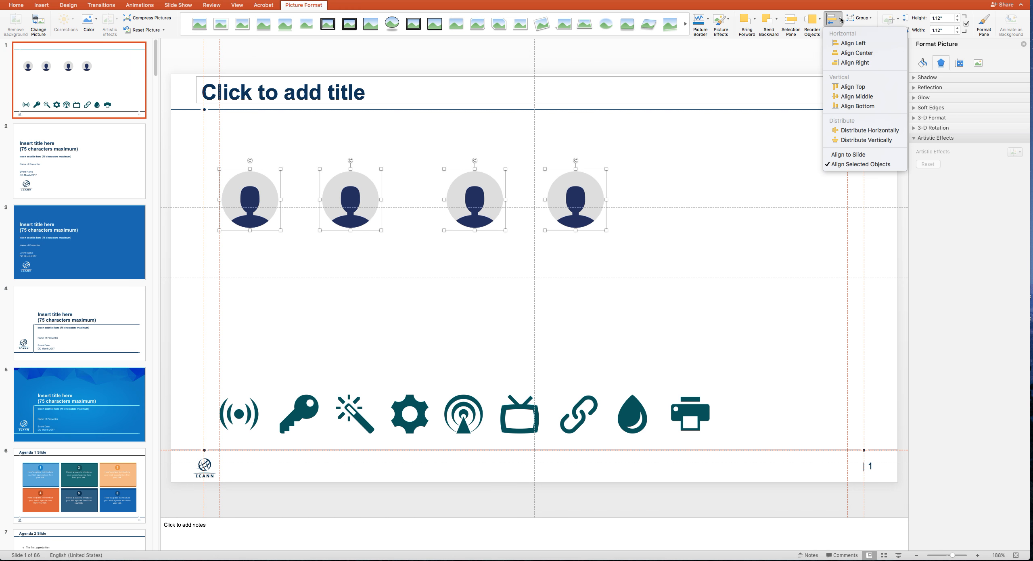
left_click(871, 130)
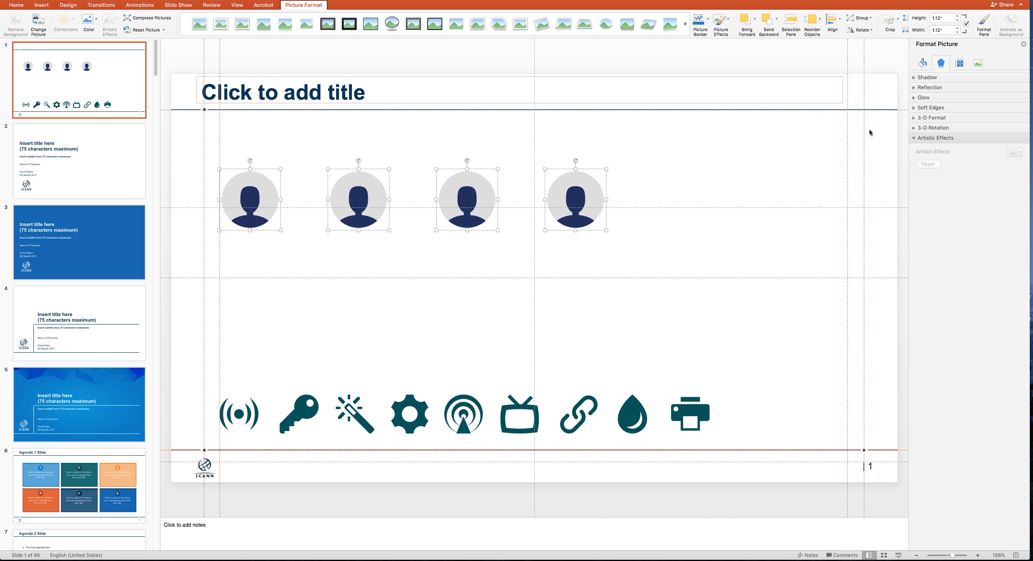
Scatter the avatars into a loose, staggered column by moving three of them above and below the leftmost one.
left_click(359, 282)
left_click_drag(358, 207, 298, 276)
left_click_drag(452, 216, 271, 155)
left_click_drag(565, 200, 350, 339)
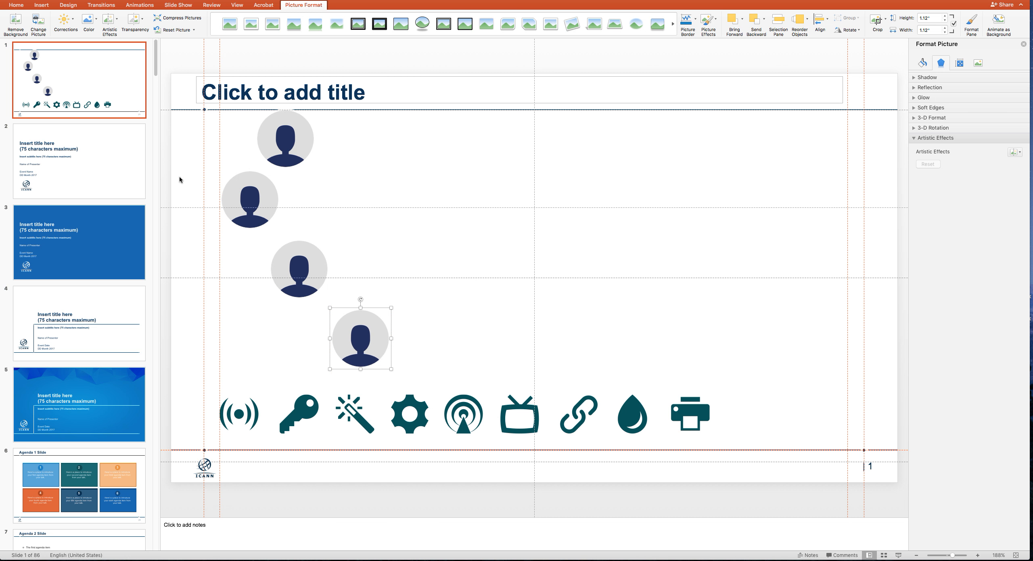
Distribute all four avatars vertically and align their centers to form an evenly spaced column.
left_click_drag(165, 98, 378, 339)
mouse_move(414, 375)
left_mouse_down()
mouse_move(391, 356)
mouse_move(431, 377)
mouse_move(423, 369)
left_mouse_up()
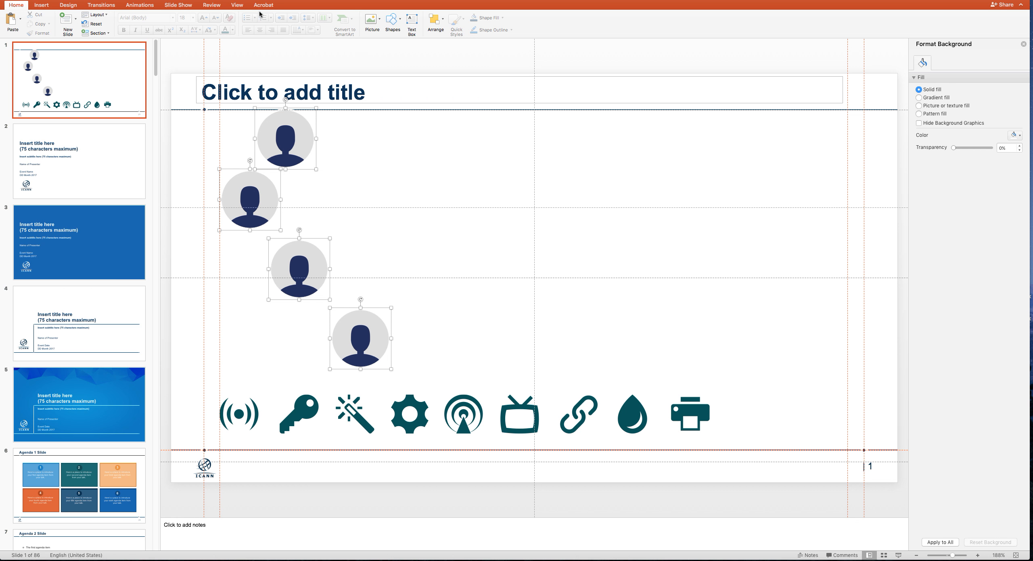
left_click(834, 27)
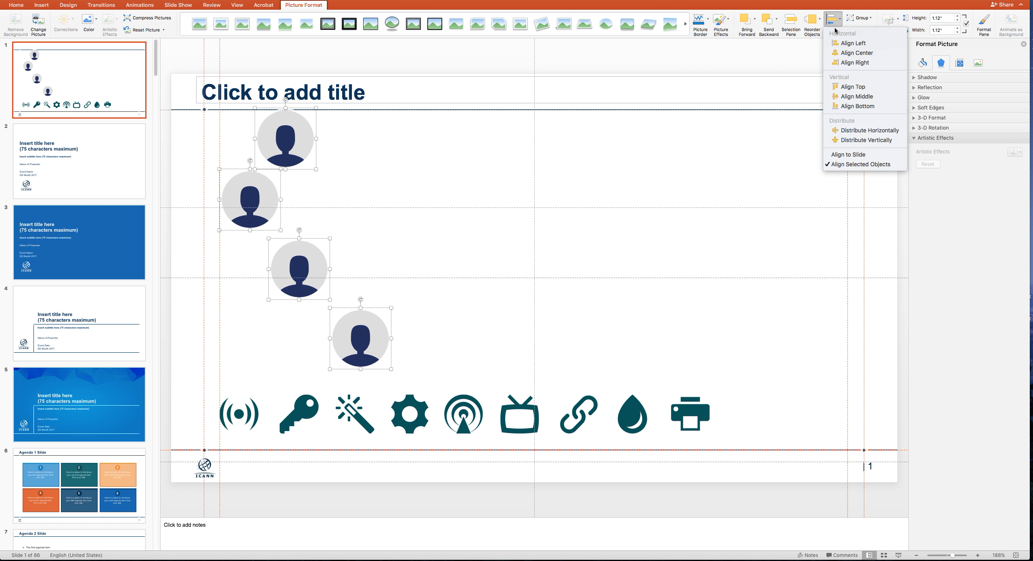
left_click(866, 140)
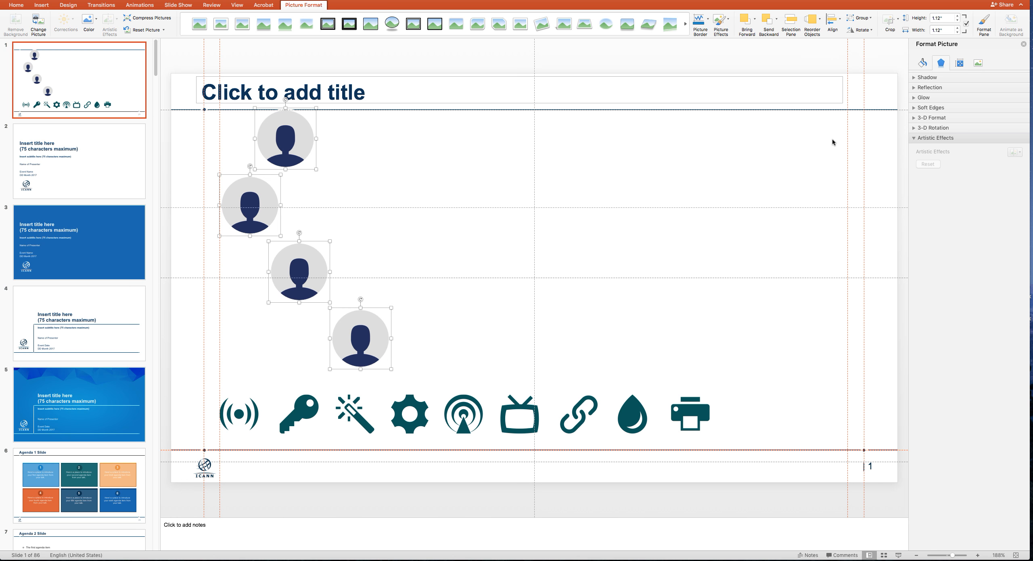
left_click(835, 29)
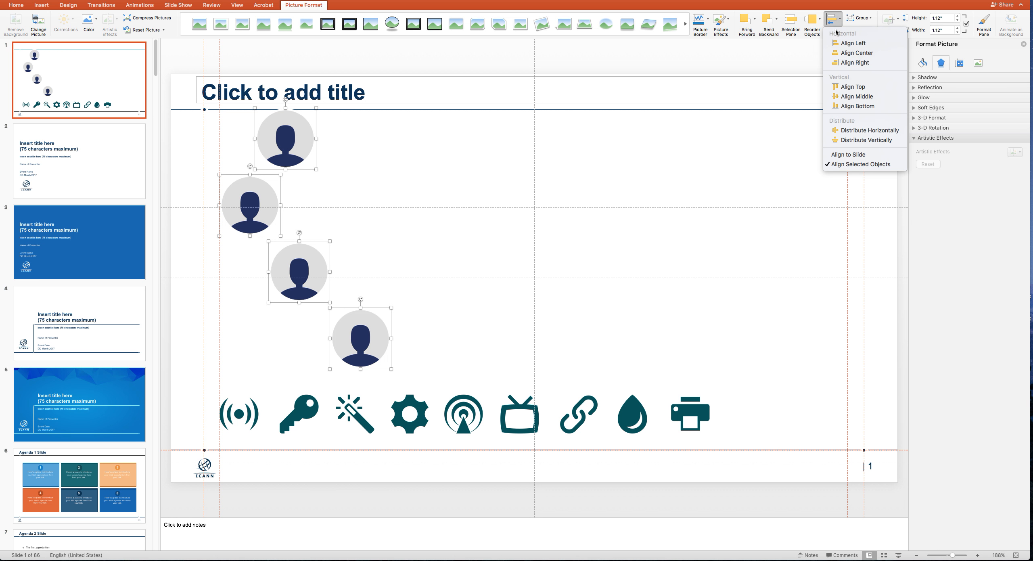
left_click(834, 54)
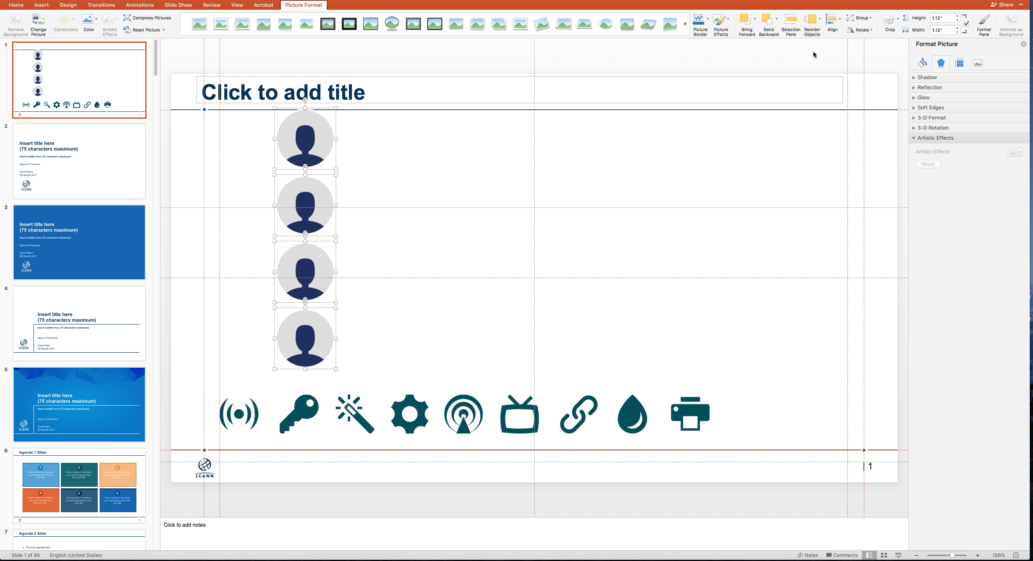
left_click(832, 29)
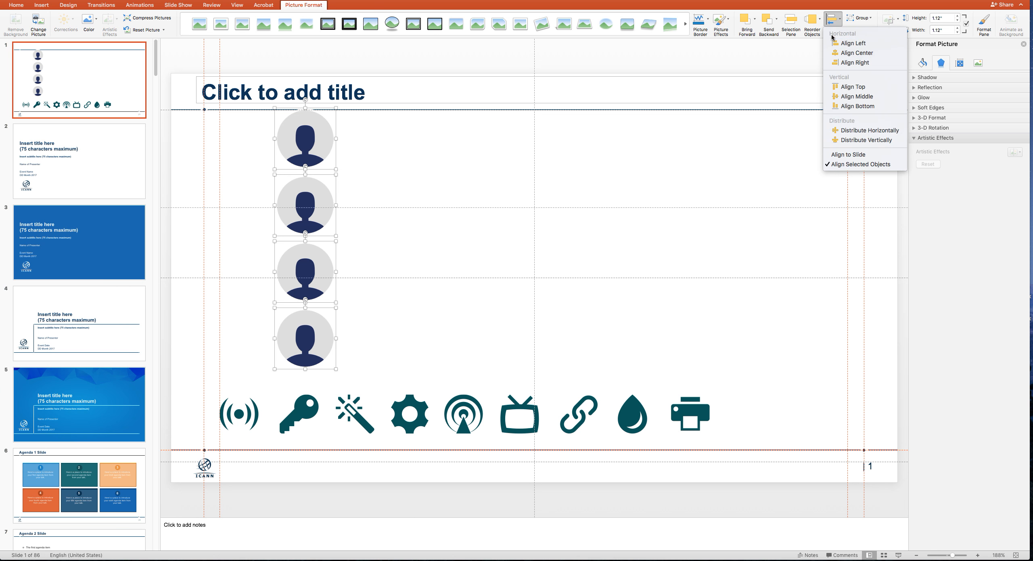
left_click(856, 133)
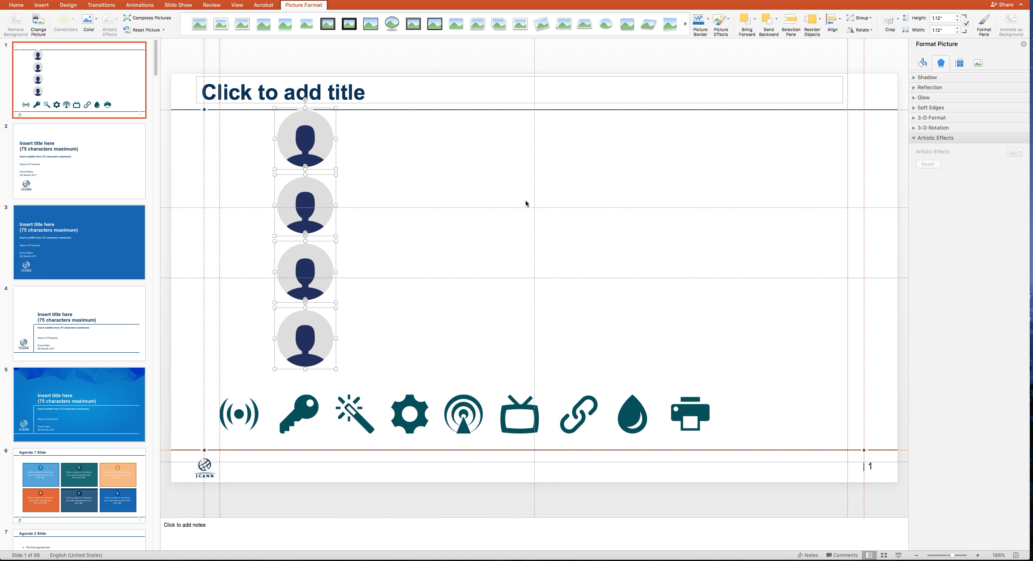
left_click(357, 281)
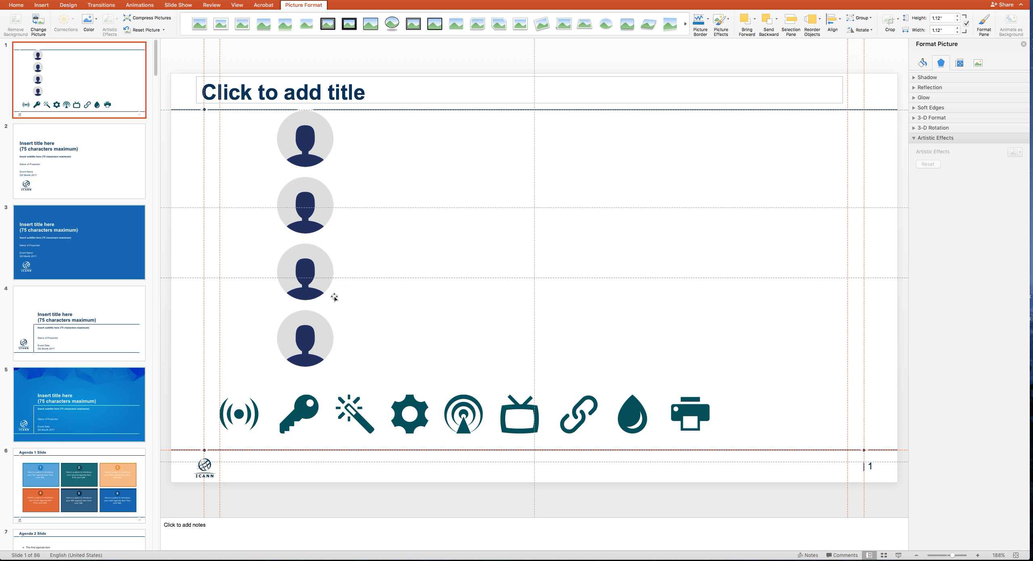
Recolor the top avatar with the light blue variation and the second avatar with the light teal variation.
left_click(320, 199)
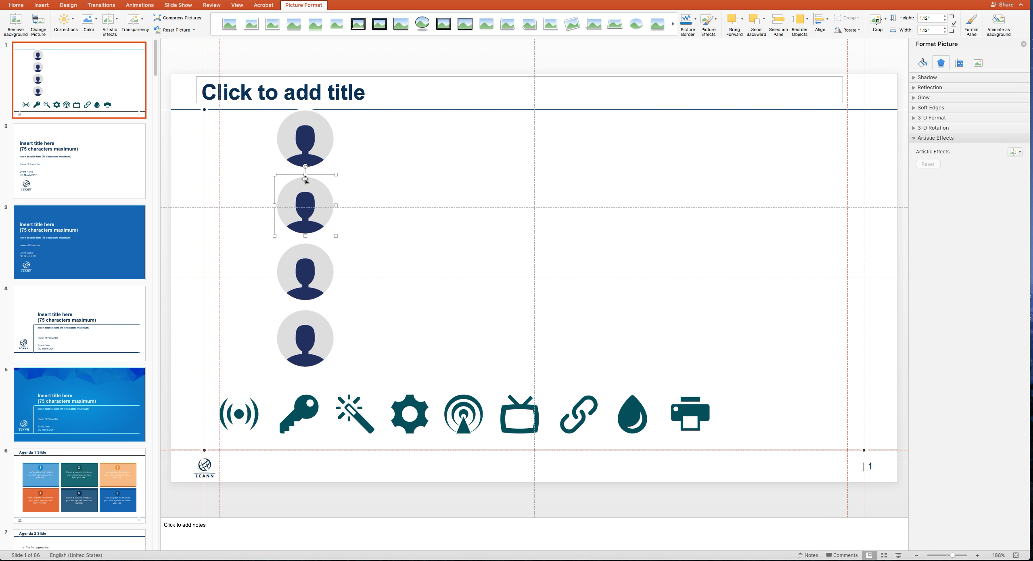
left_click(311, 149)
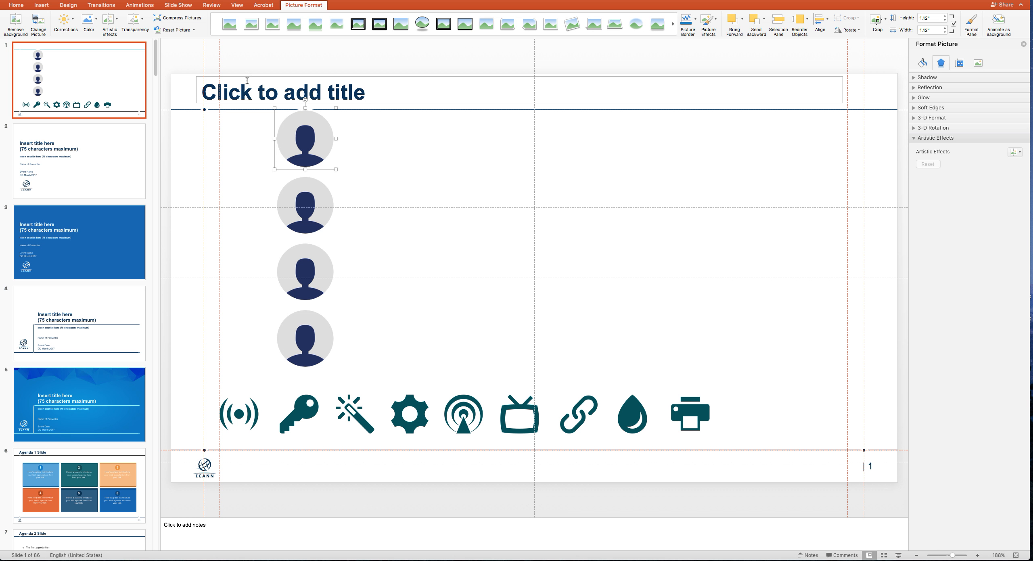
left_click(95, 22)
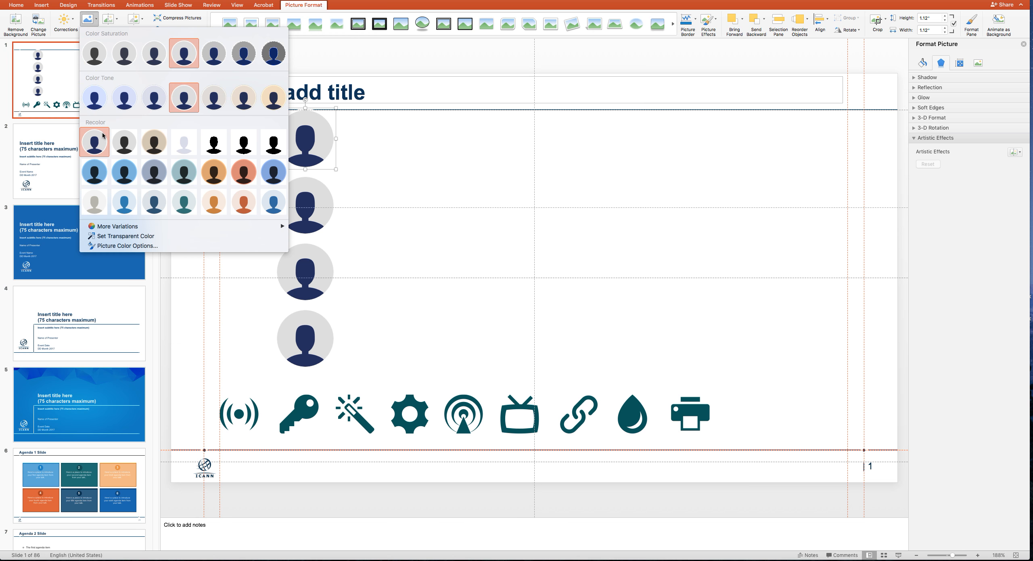
left_click(124, 202)
left_click(315, 212)
left_click(93, 21)
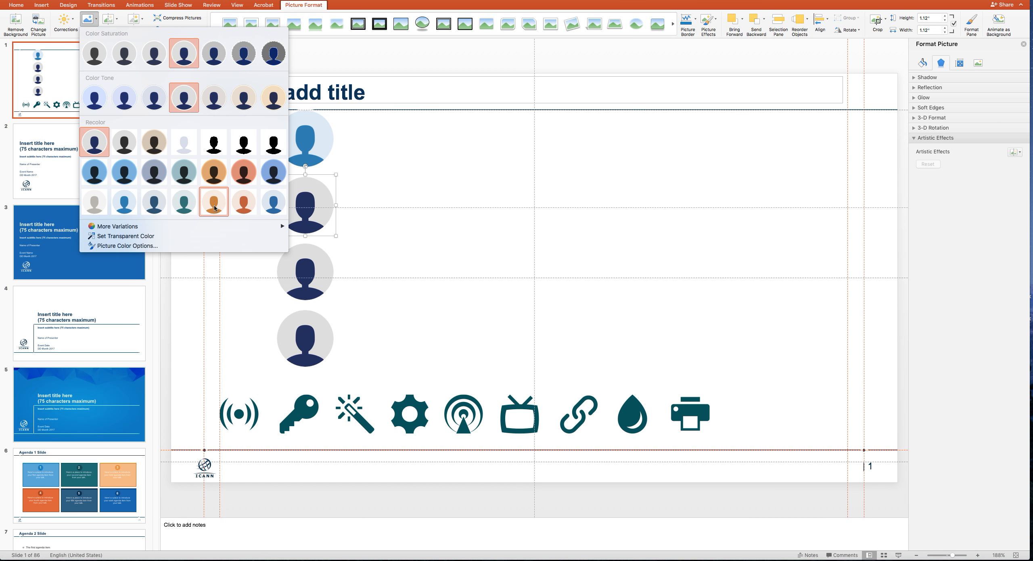
left_click(187, 210)
Recolor the third avatar with the light red-orange variation and the bottom avatar with the light gray variation.
left_click(300, 251)
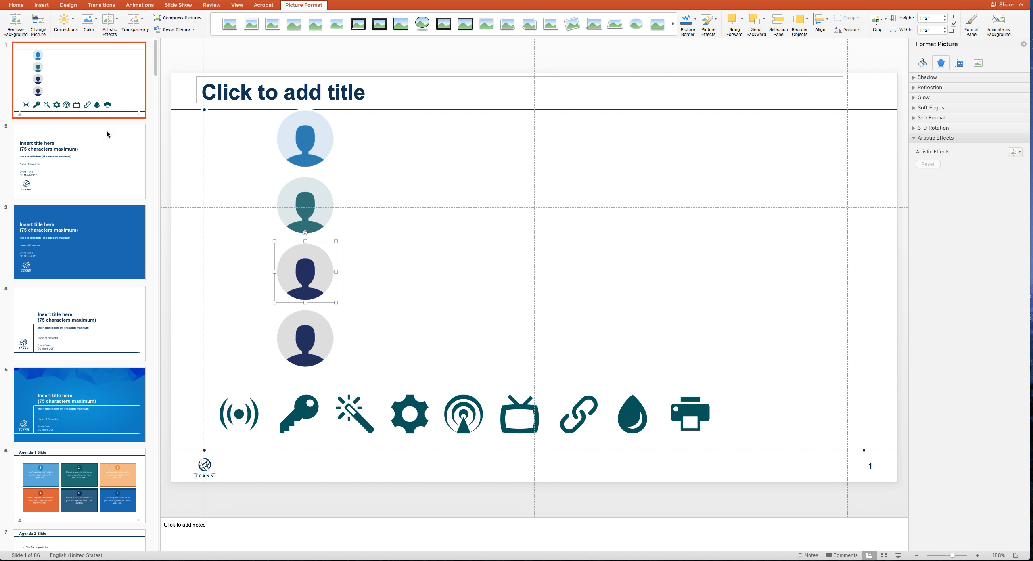
left_click(97, 27)
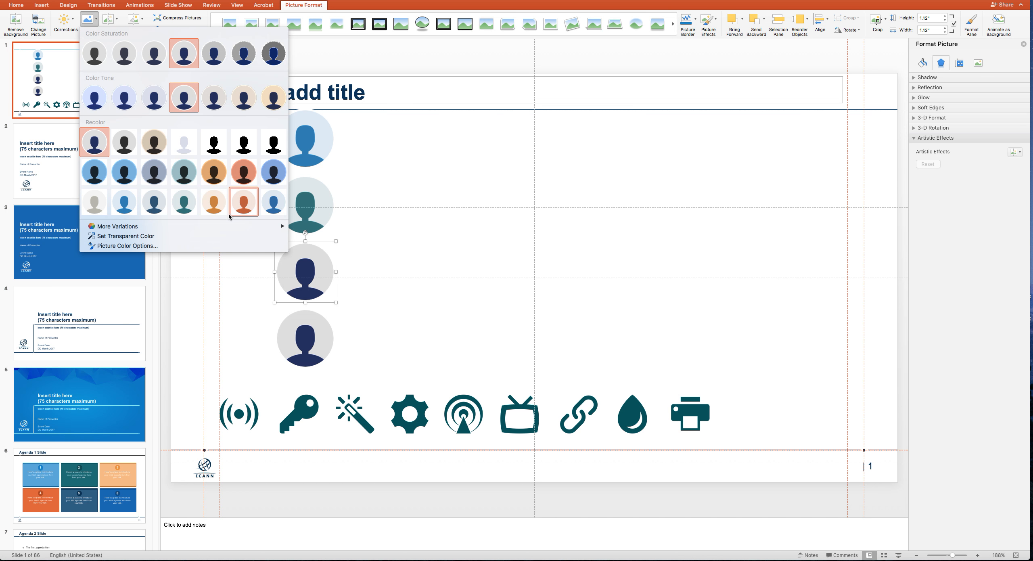
left_click(241, 207)
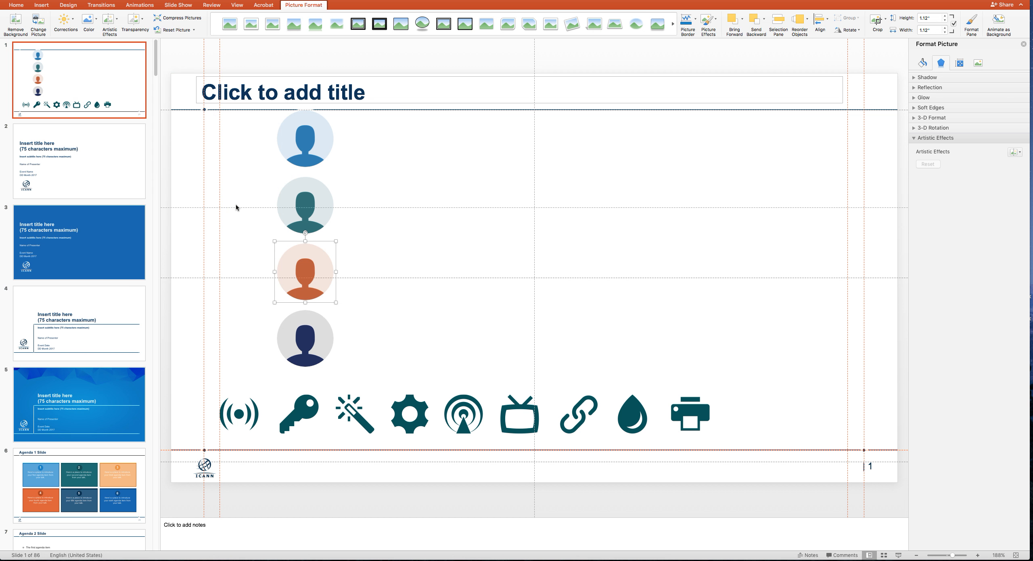
key("Tab")
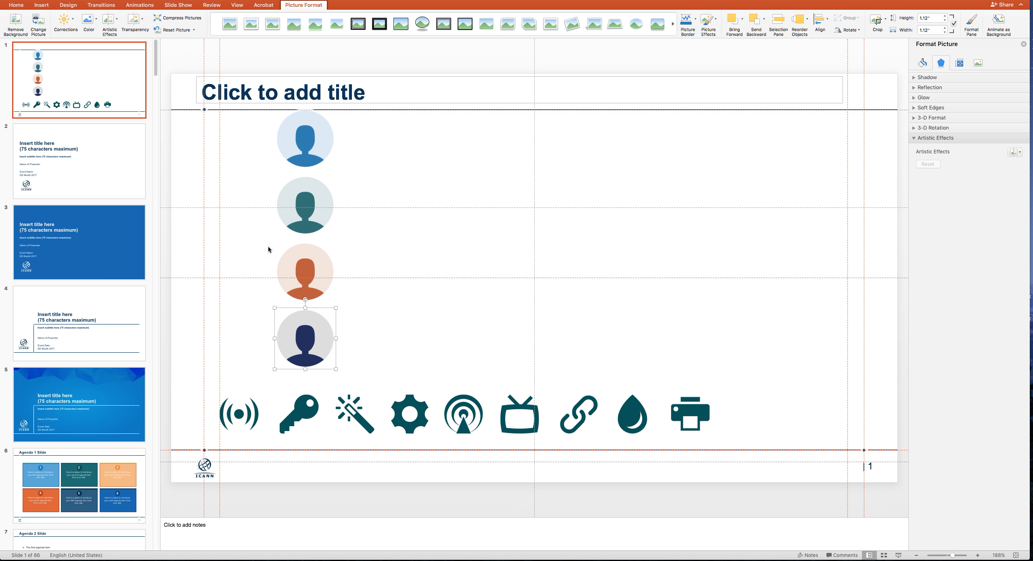
left_click(97, 22)
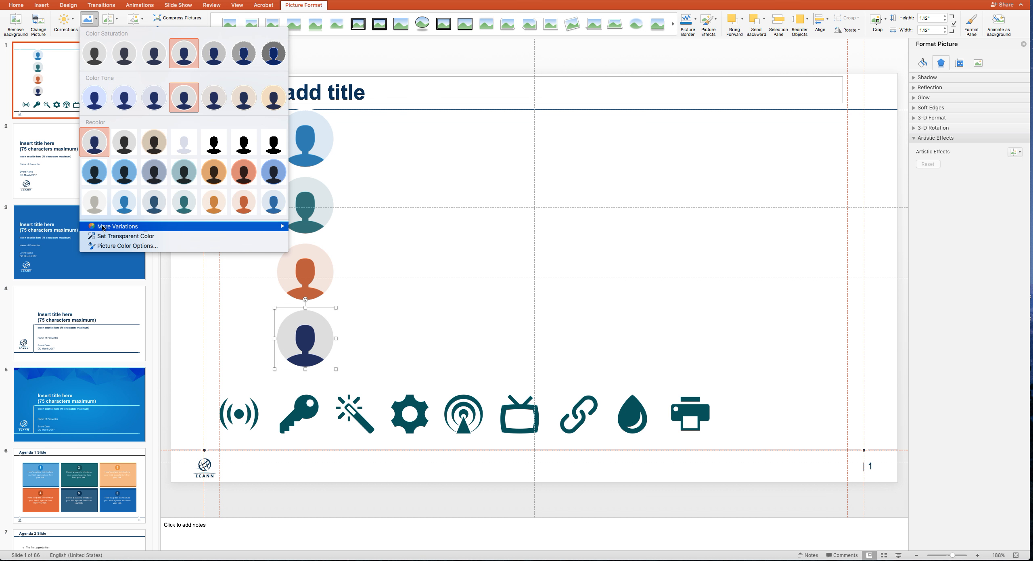
left_click(102, 204)
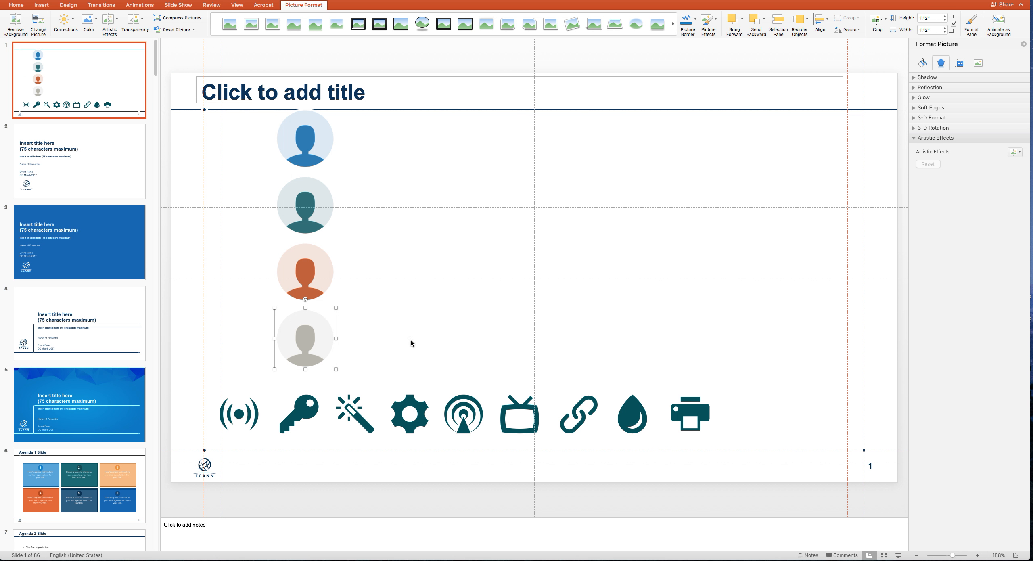
left_click(373, 352)
Align the middles of all four colored avatars so they stack on top of one another.
left_click_drag(178, 99, 397, 382)
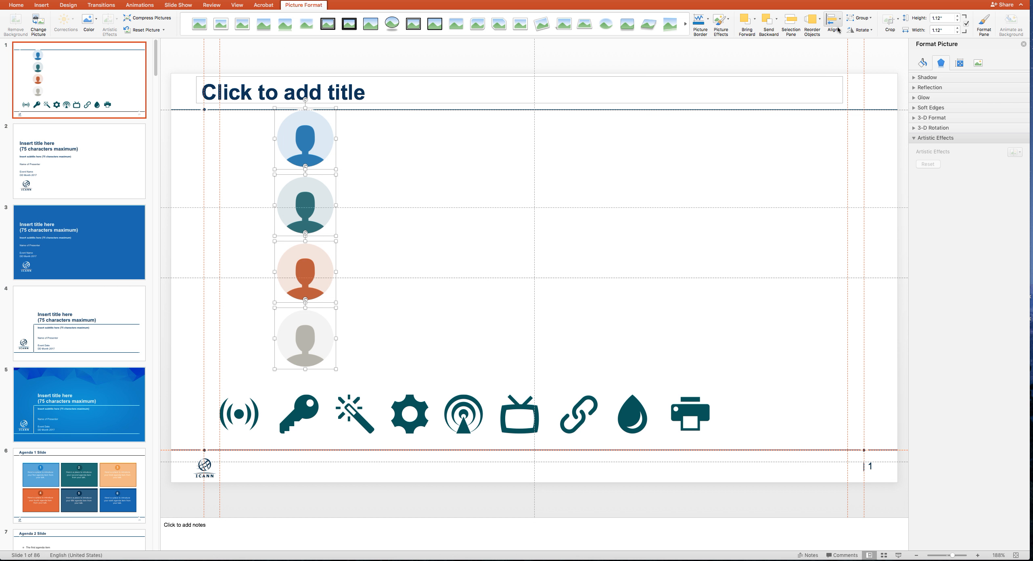
left_click(840, 25)
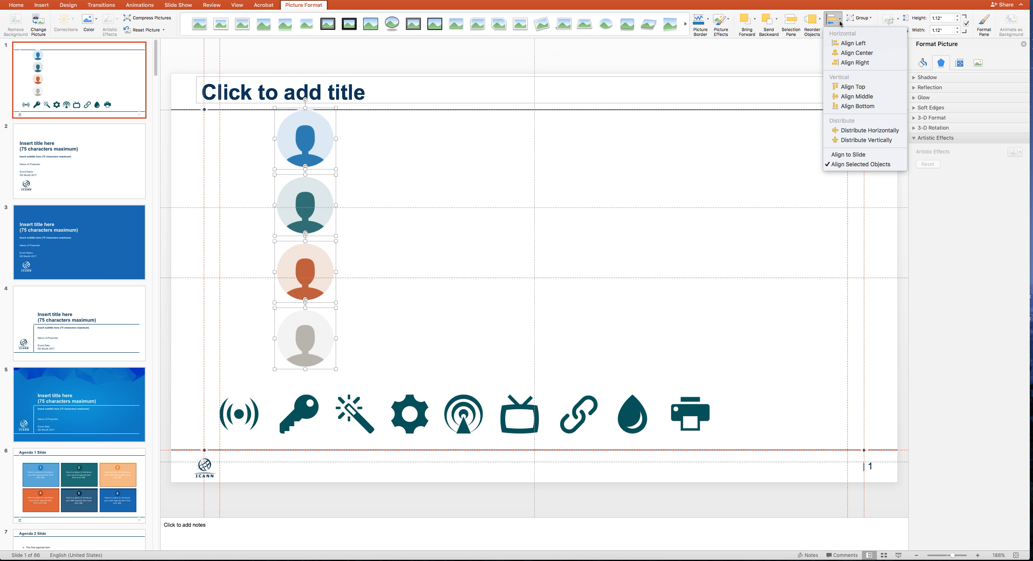
left_click(854, 97)
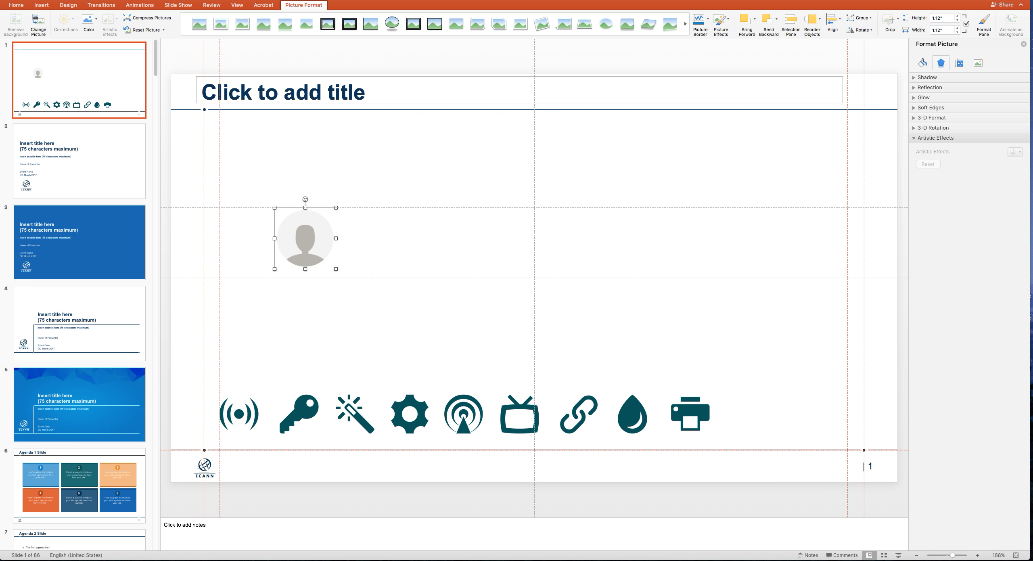
Reorder the overlapping avatars so the gray one sits at the back and the blue one at the front.
left_click(172, 0)
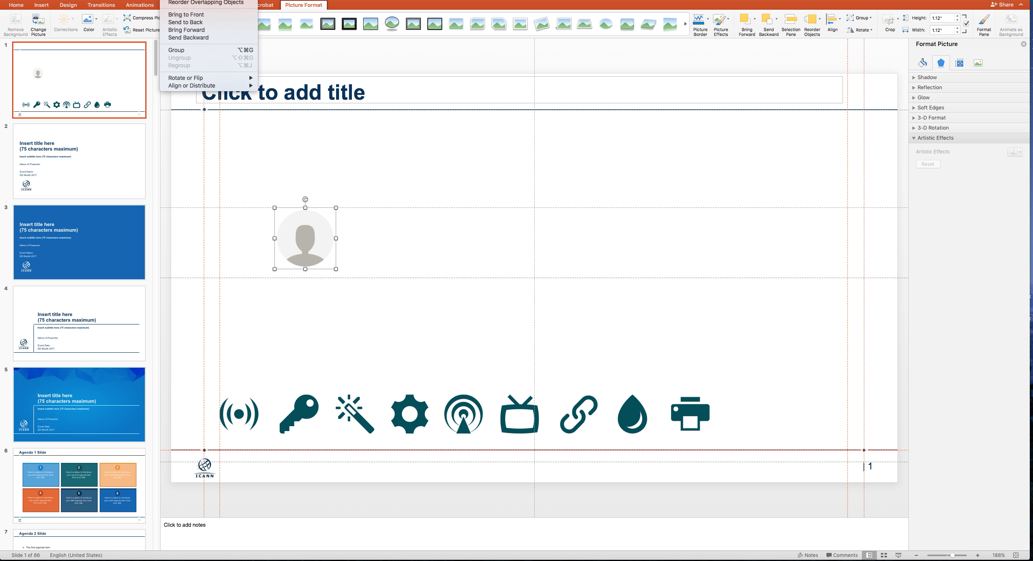
left_click(192, 3)
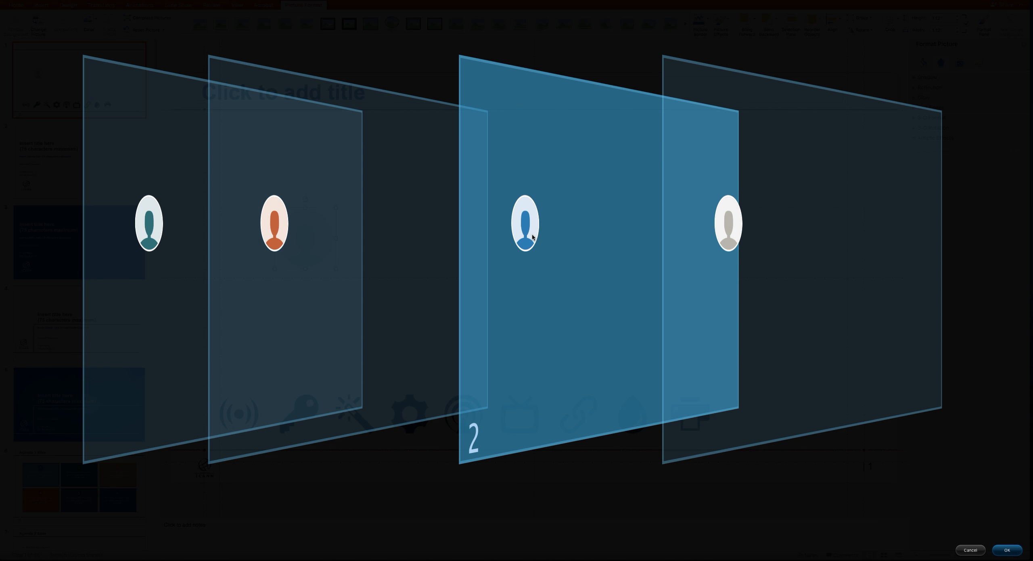
left_click_drag(533, 238, 171, 226)
left_click_drag(758, 243, 31, 210)
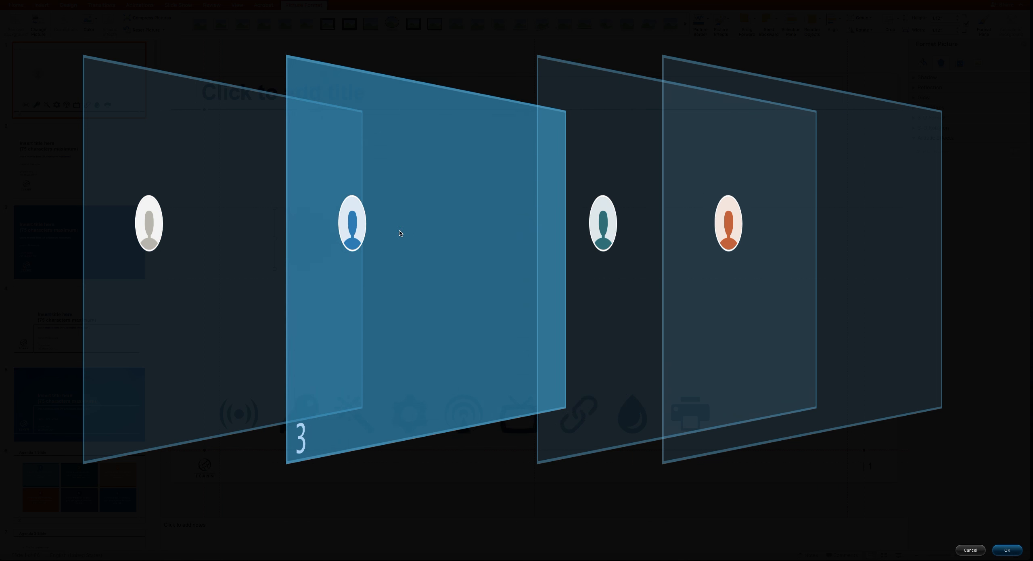
left_click_drag(397, 230, 788, 230)
left_click(1011, 553)
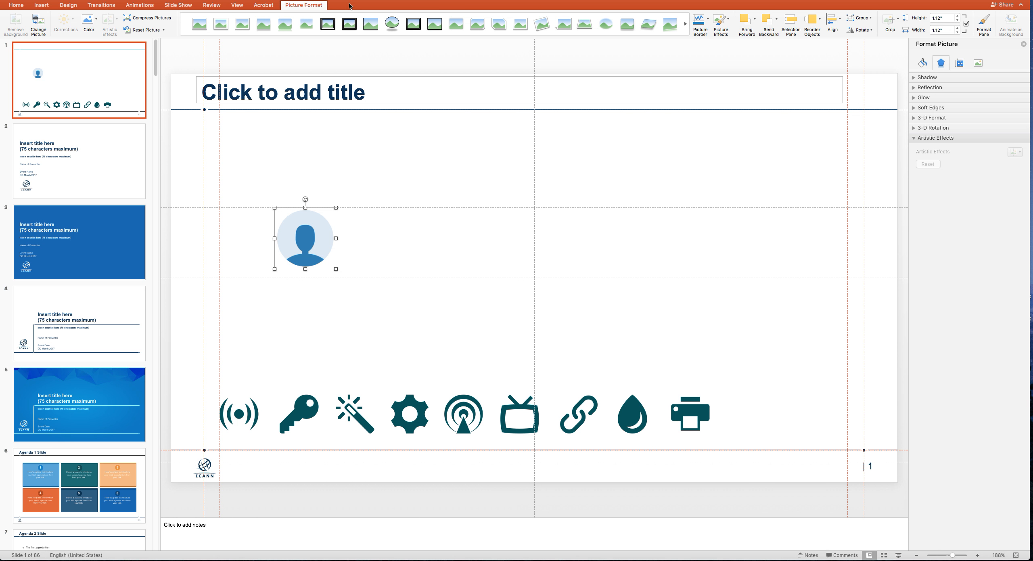
left_click(439, 254)
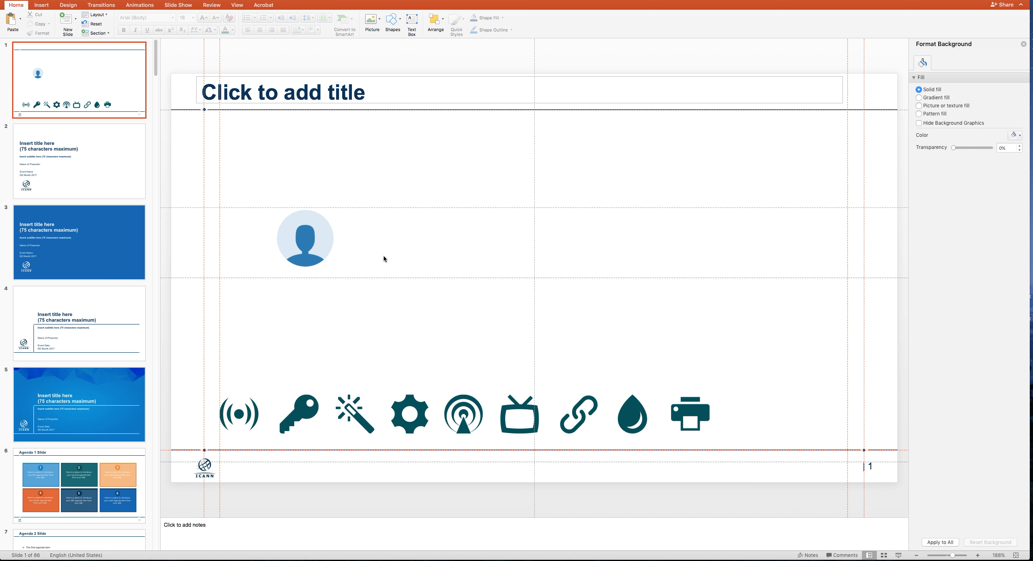
Recolor the key icon in the bottom row red-orange.
left_click(308, 409)
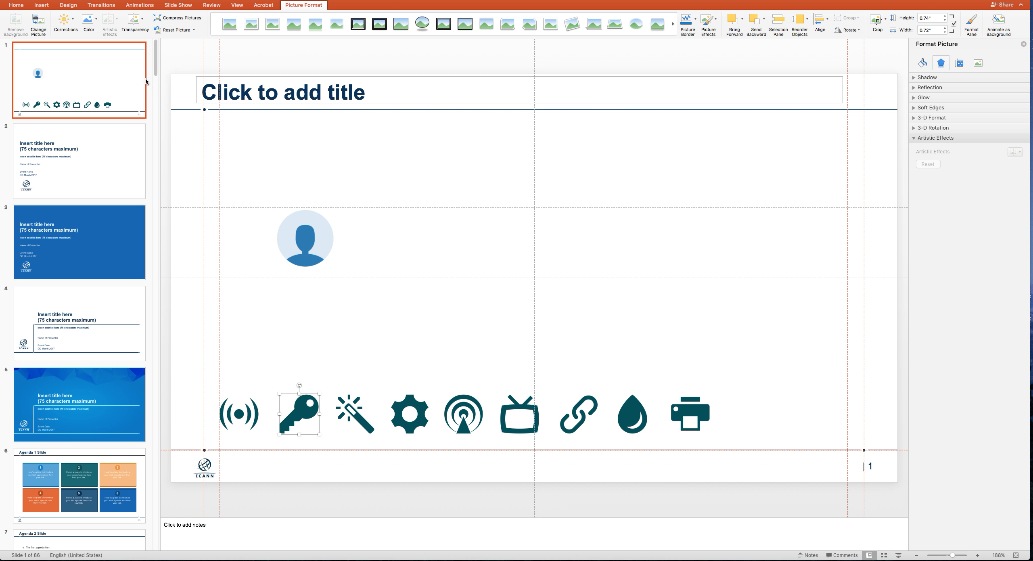
left_click(94, 21)
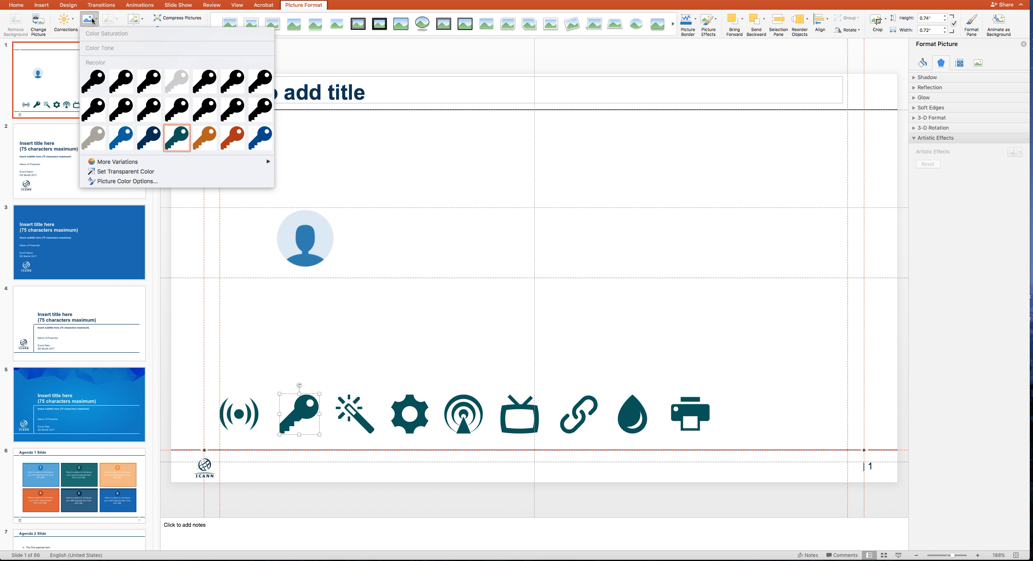
left_click(232, 137)
Recolor all nine icons in the bottom row with the bright blue variation beside the gray one.
left_click_drag(180, 331, 820, 446)
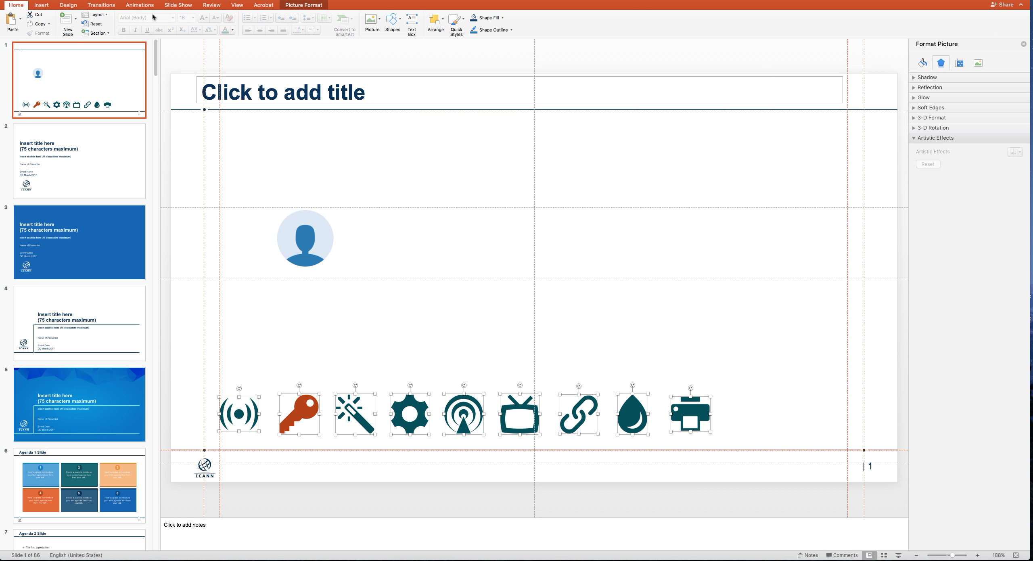
left_click(311, 5)
left_click(96, 20)
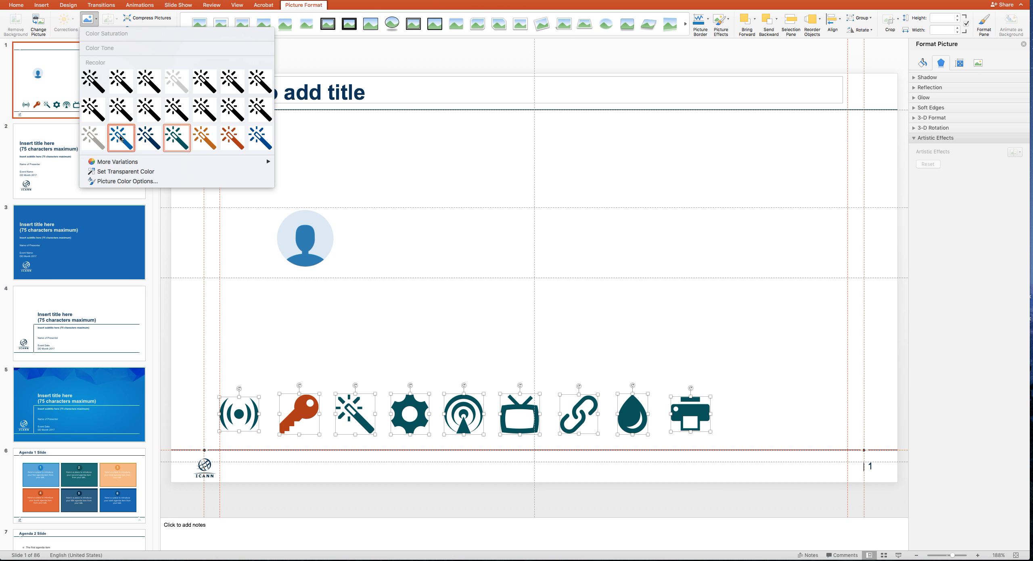
left_click(120, 138)
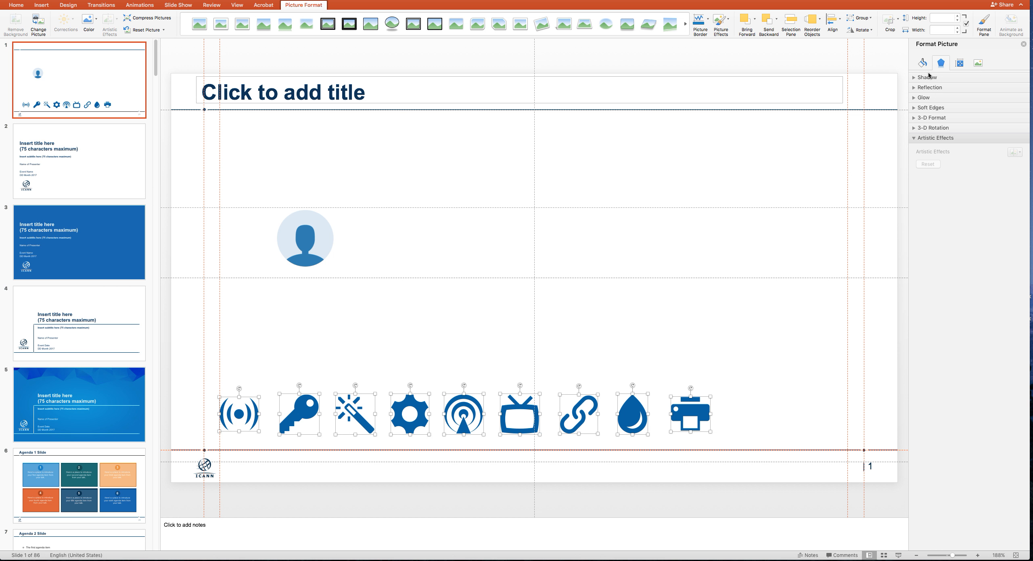
Group the nine icons in the bottom row, and undo a trial enlargement of the group.
left_click(872, 18)
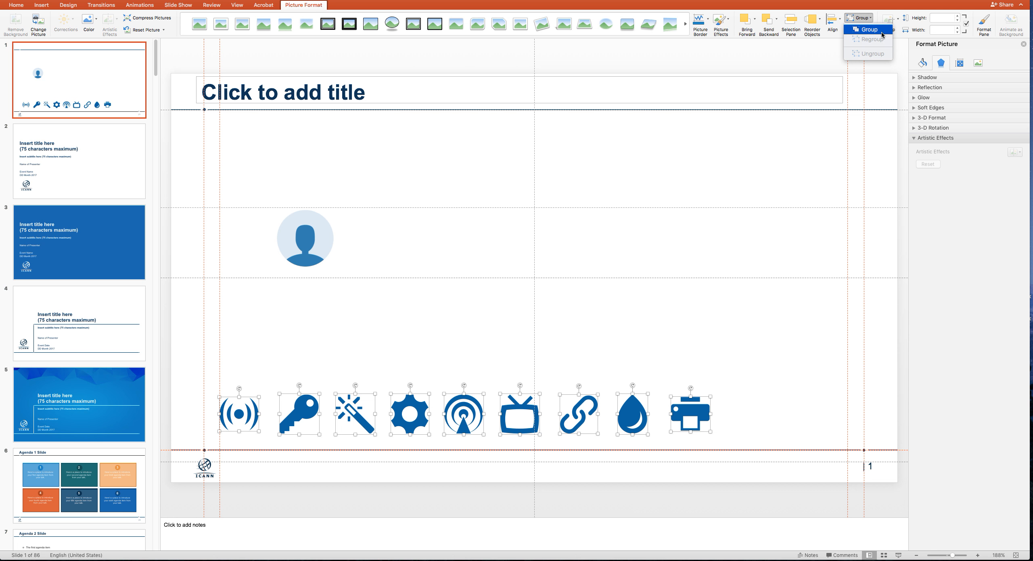
left_click(868, 29)
left_click_drag(714, 390, 817, 287)
key("super+z")
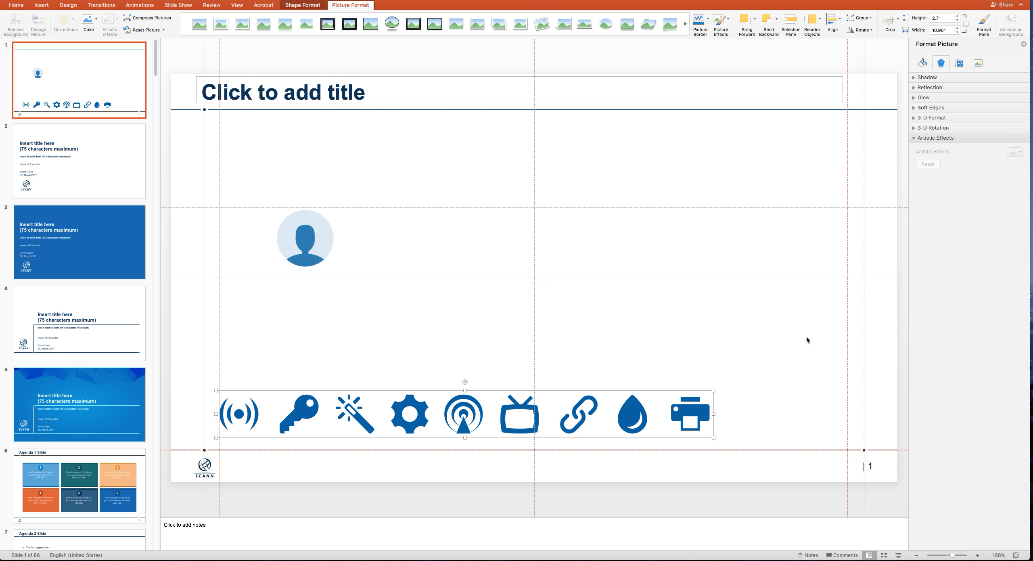
Scale the icon group proportionally to about 0.96" high by 11.79" wide and shift it to line up with the title's starting edge.
left_click_drag(713, 390, 489, 374)
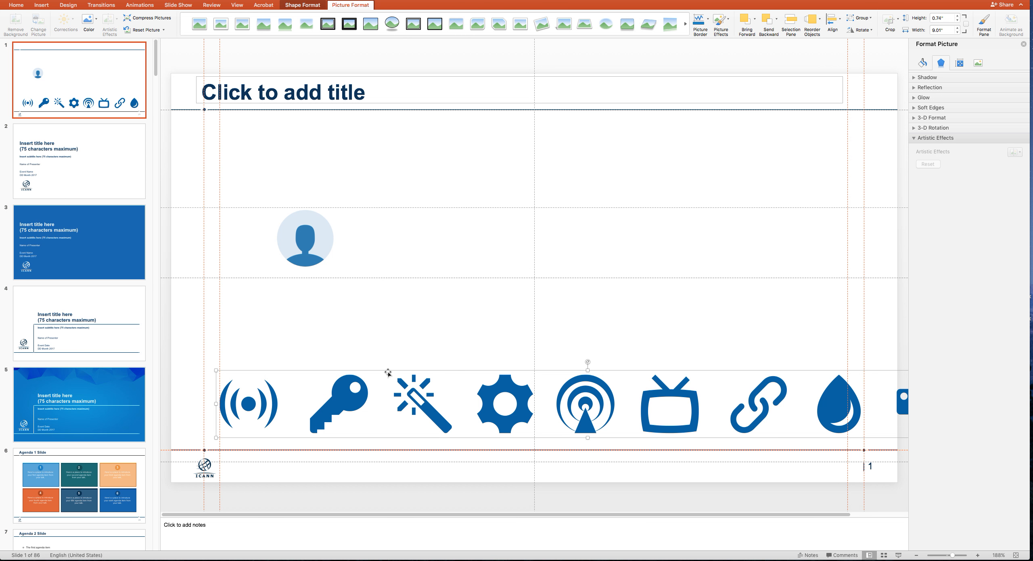
left_click_drag(216, 373, 214, 410)
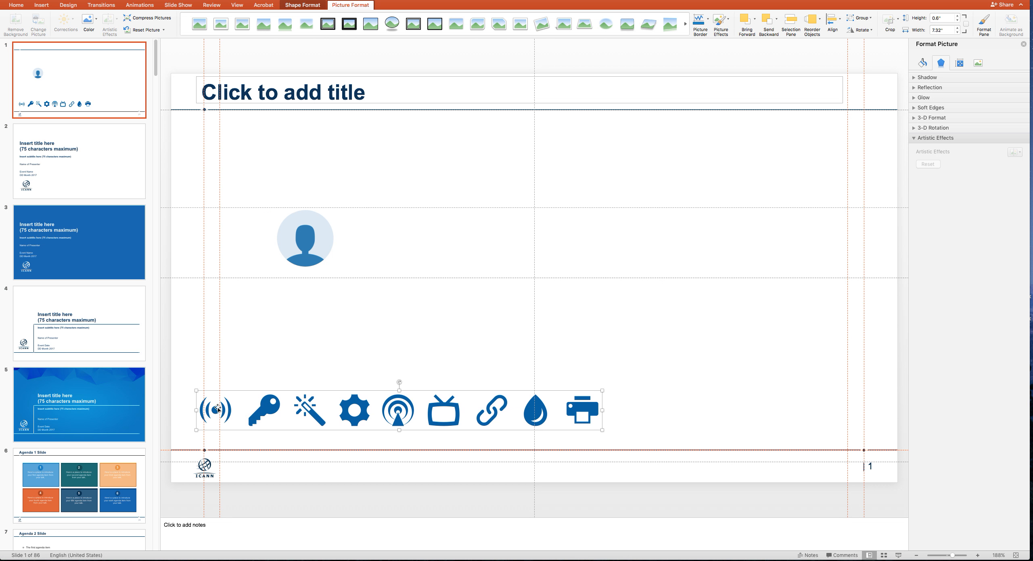
left_click_drag(601, 392, 554, 375)
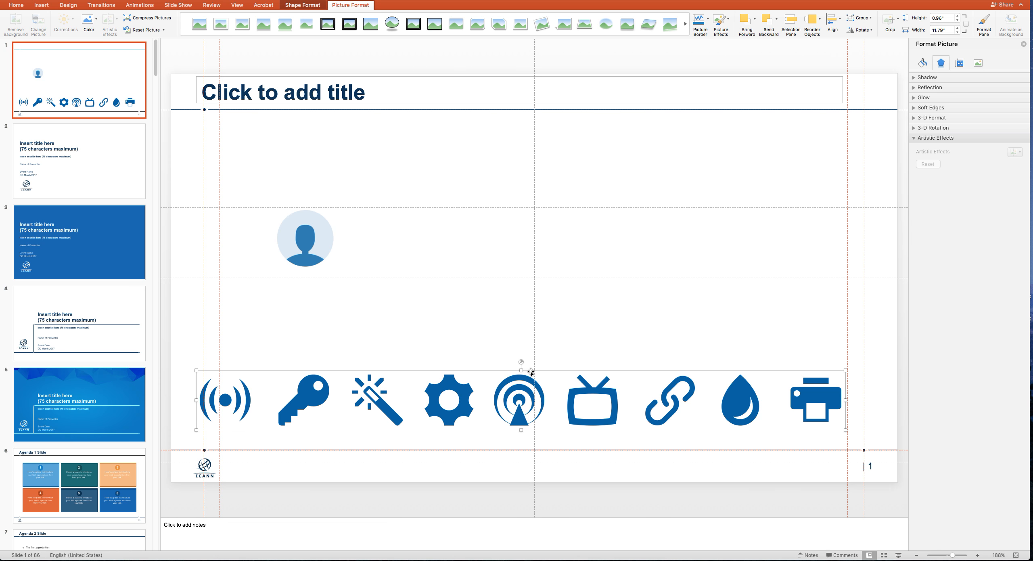
Ungroup the enlarged icons and select only the key icon.
right_click(530, 371)
mouse_move(564, 405)
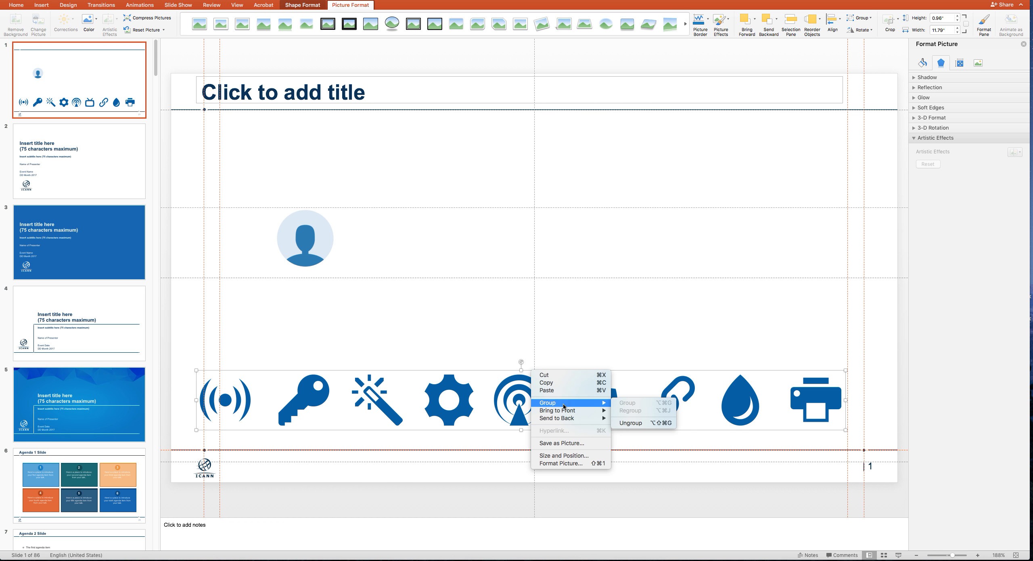
left_click(644, 424)
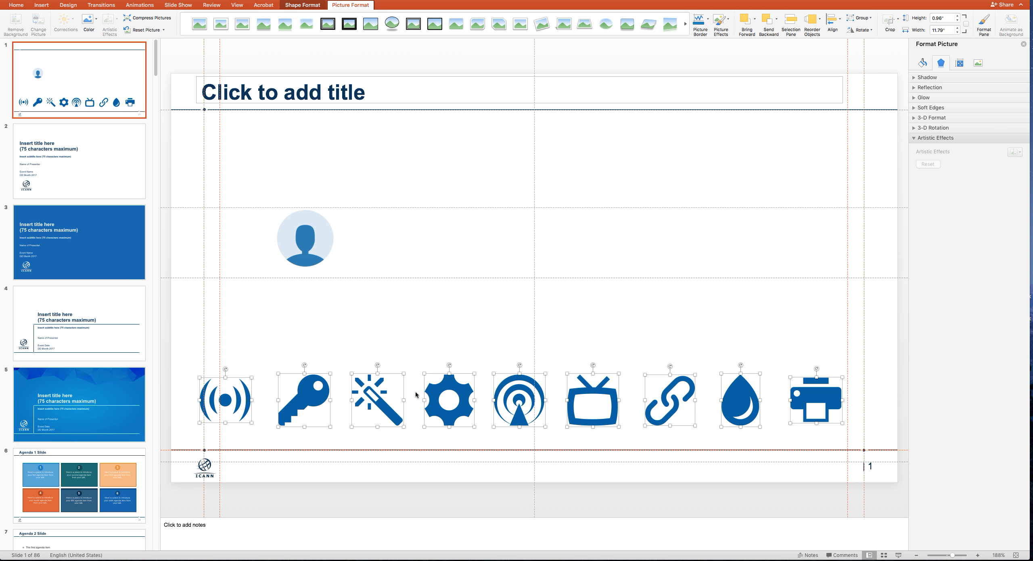
left_click(403, 358)
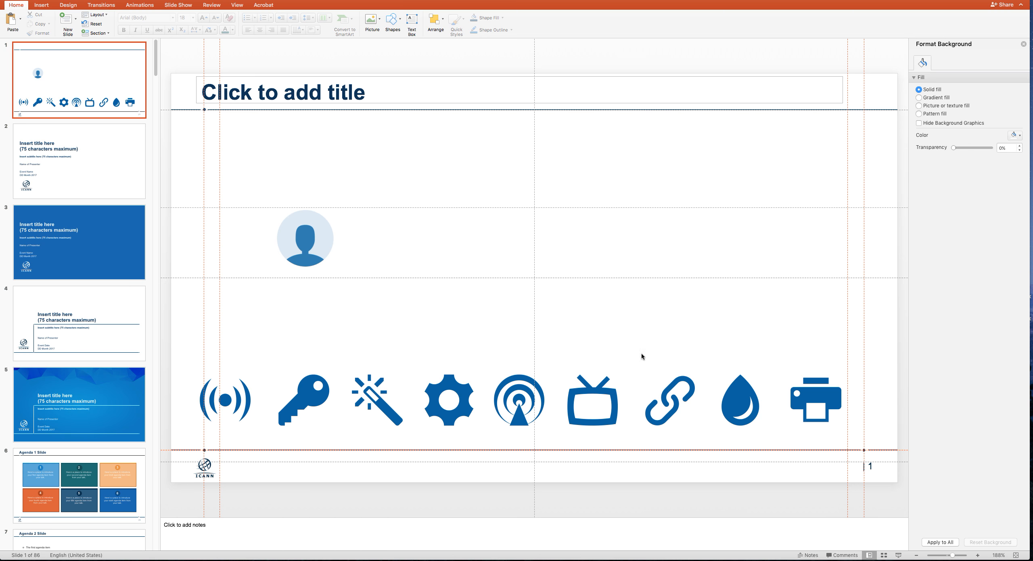
left_click(304, 410)
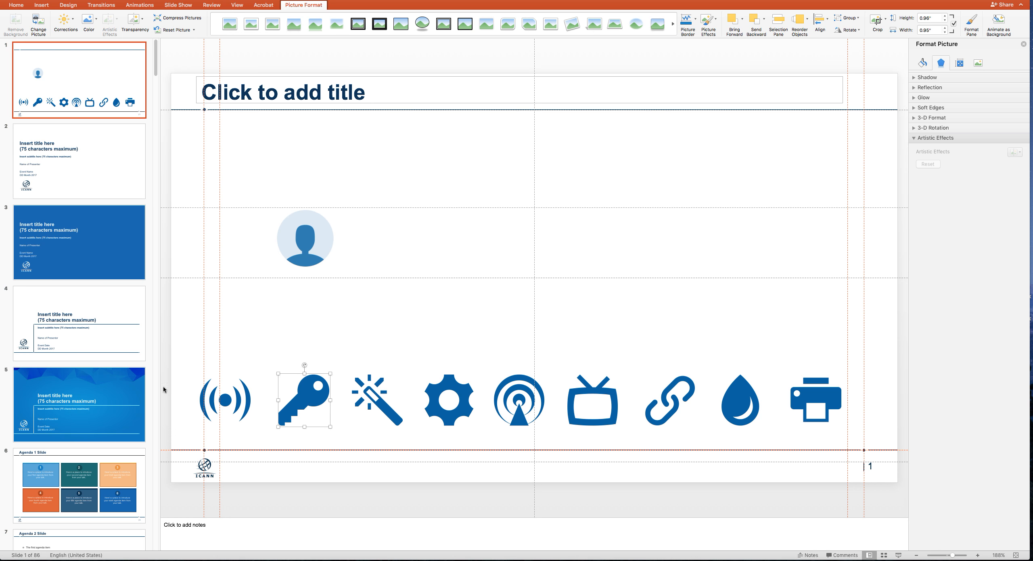
Open the Icon Library Yellow slide 83 and select its broadcast signal icon.
scroll(164, 390, "down", 20)
scroll(163, 391, "down", 20)
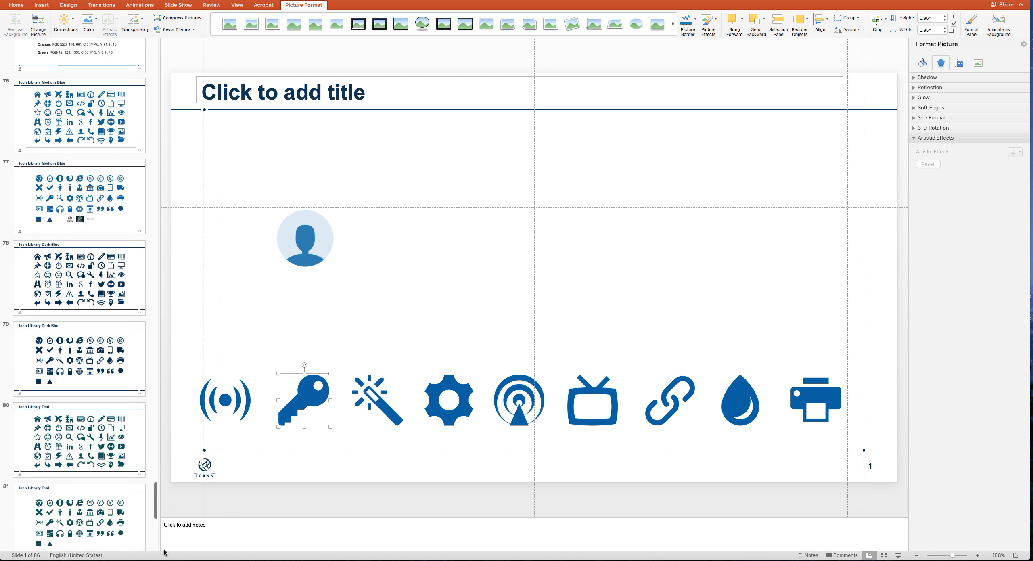
left_click(114, 275)
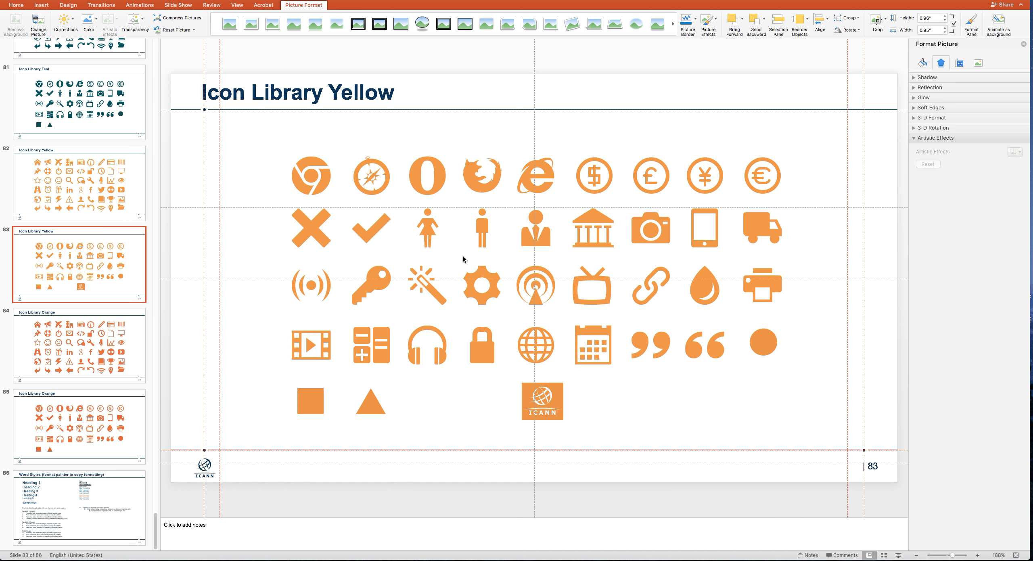
left_click(296, 287)
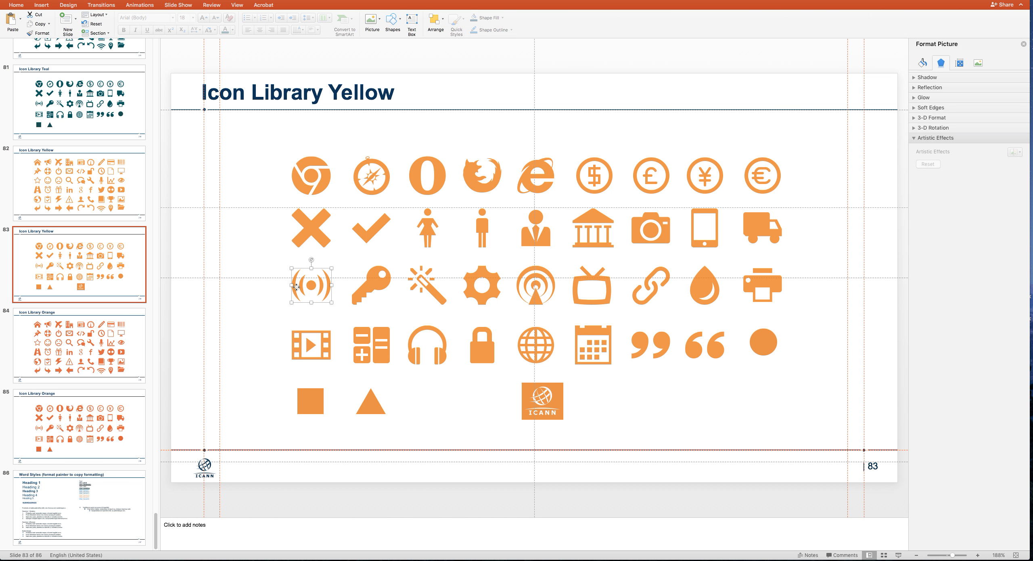
Copy the pencil icon from the Icon Library Medium Blue slide 76.
scroll(43, 251, "up", 10)
scroll(44, 250, "up", 2)
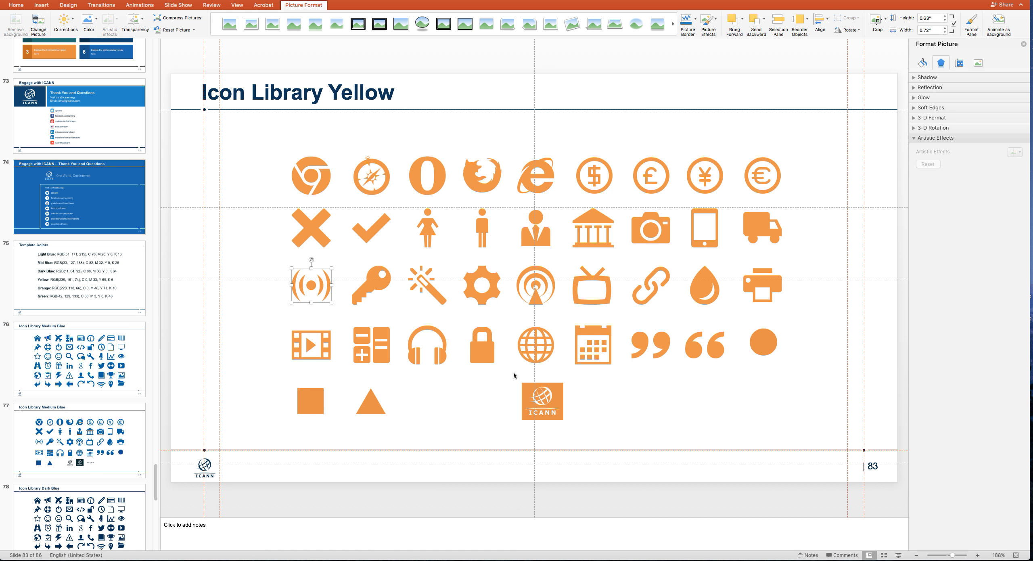
left_click(95, 344)
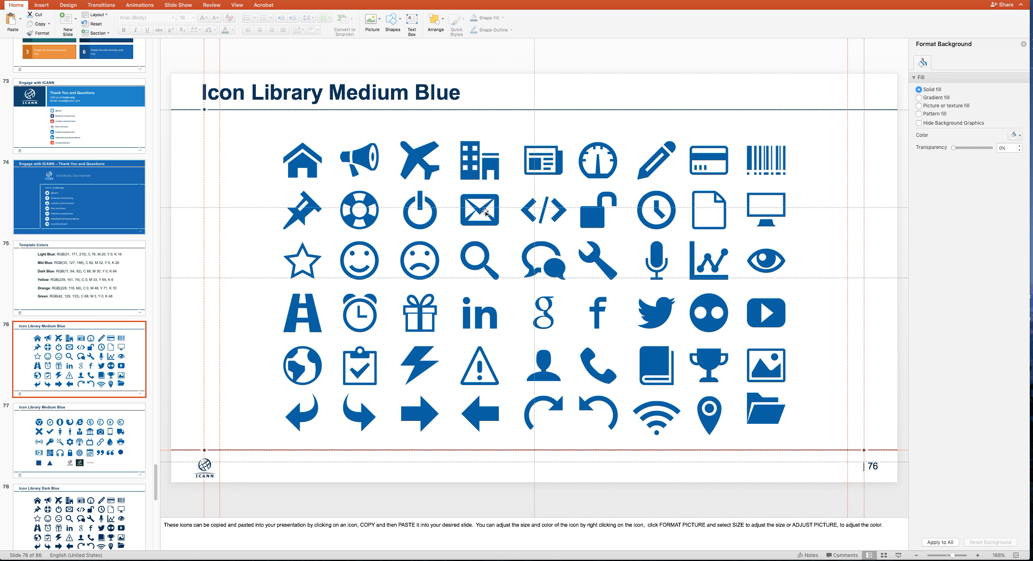
left_click(659, 161)
Paste the pencil icon onto the Pie Chart 2 slide and move it slightly down onto the 63% slice.
left_click(132, 284)
scroll(133, 286, "down", 10)
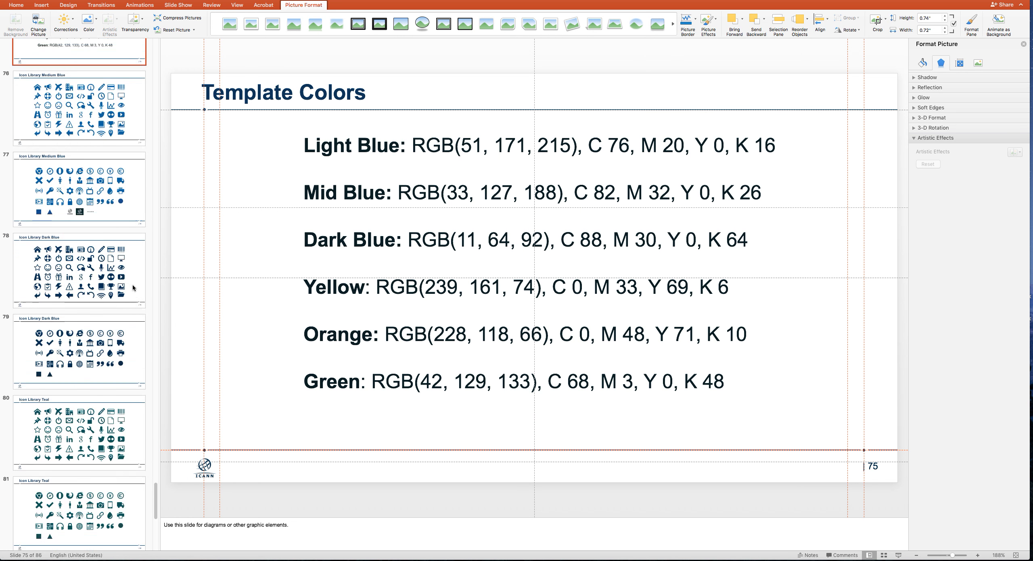
scroll(152, 283, "up", 20)
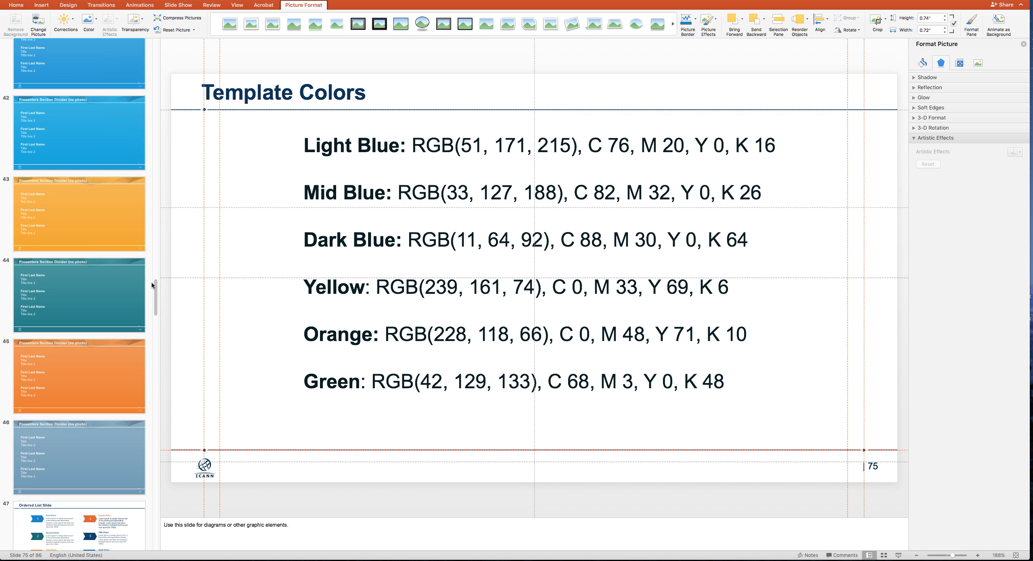
scroll(150, 282, "up", 10)
left_click(157, 225)
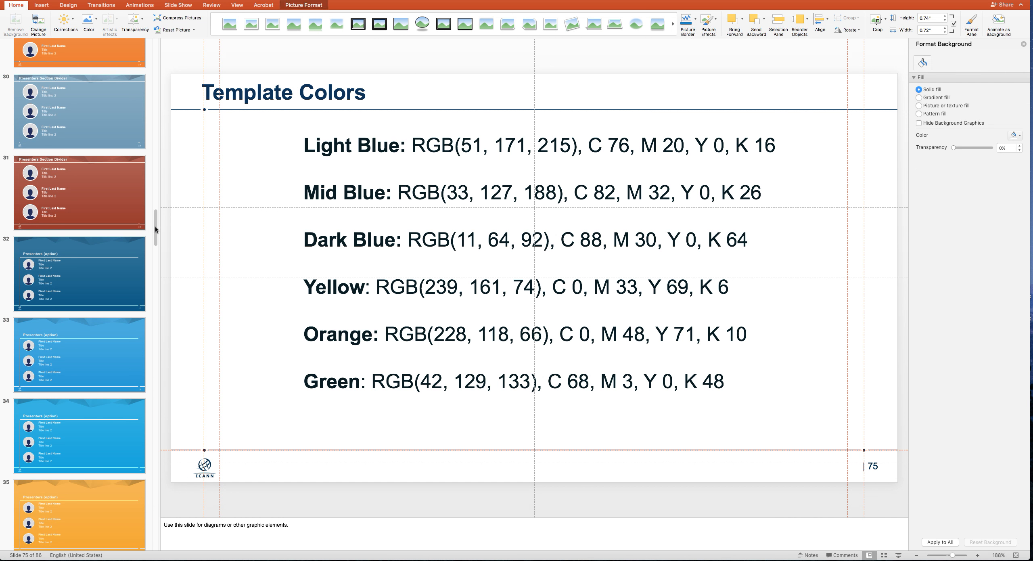
left_click_drag(158, 225, 167, 346)
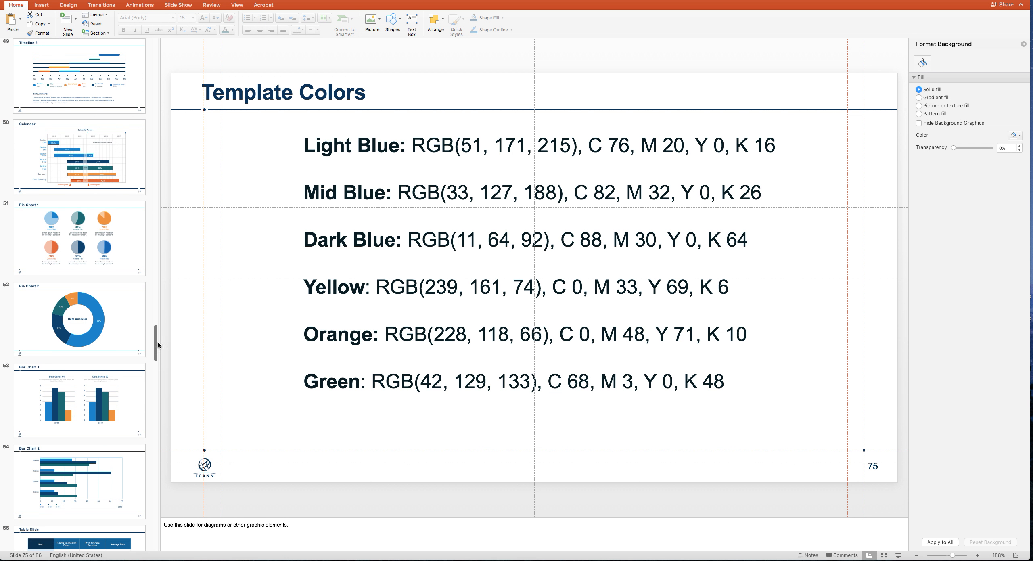
left_click(128, 330)
key("super+v")
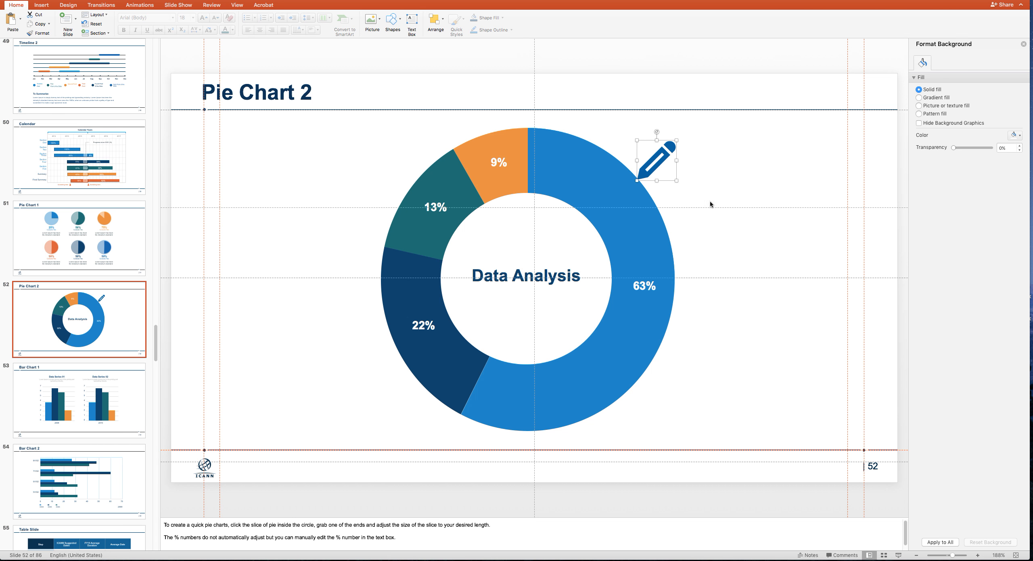
left_click_drag(659, 156, 654, 177)
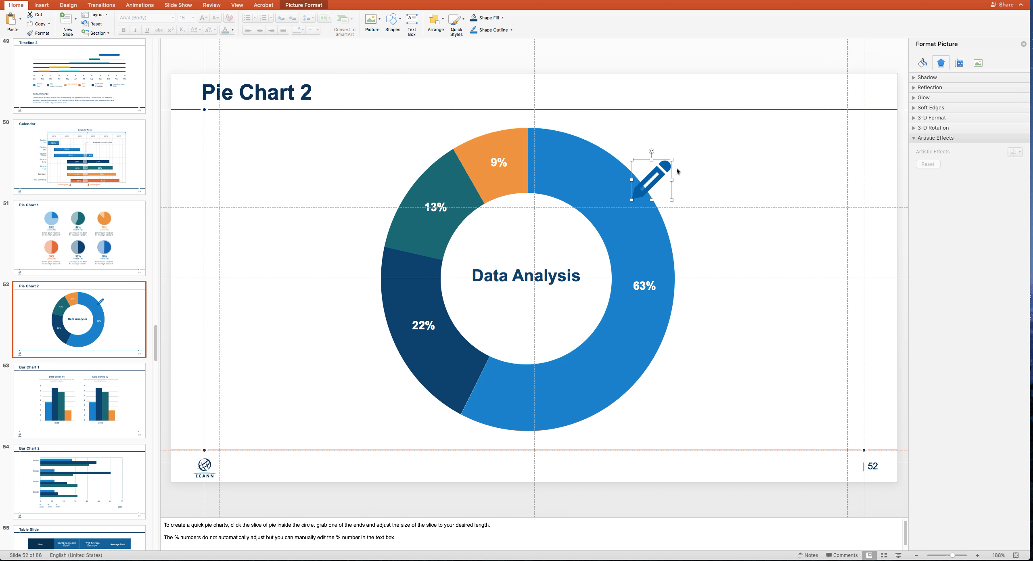
Change the pencil icon's picture to Picture1.png from the Desktop folder.
right_click(653, 176)
left_click(678, 206)
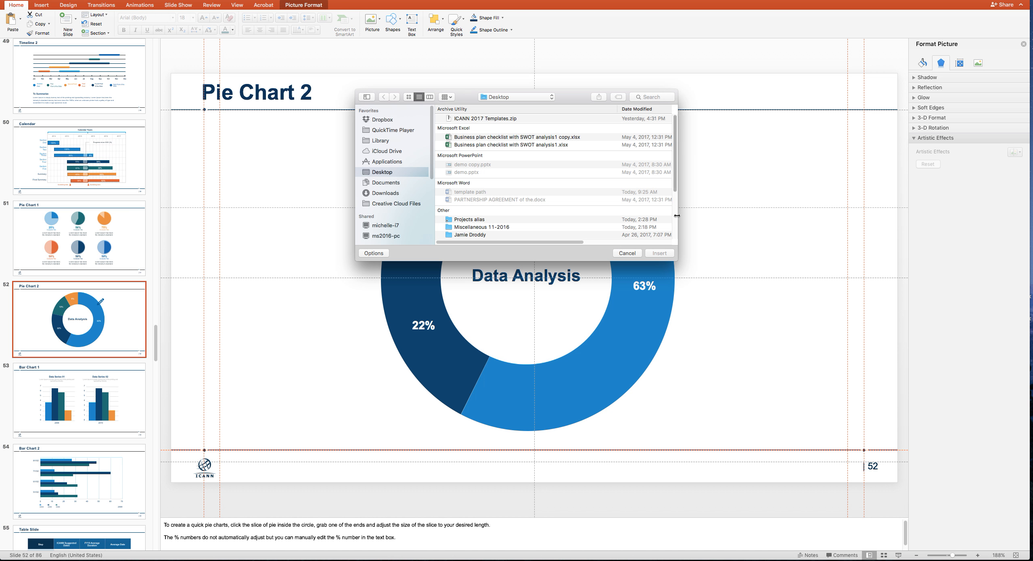
scroll(675, 173, "down", 5)
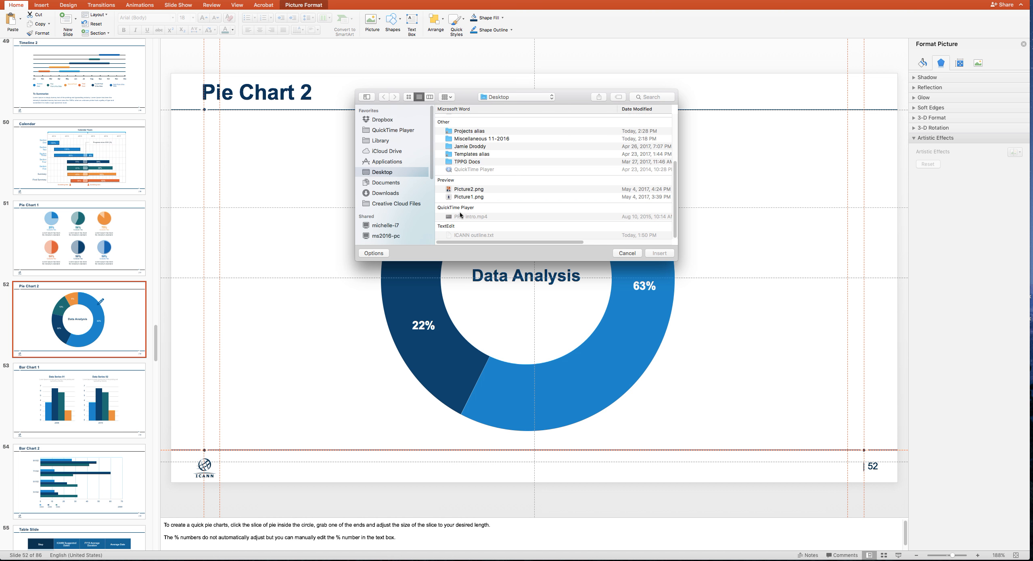
double_click(469, 196)
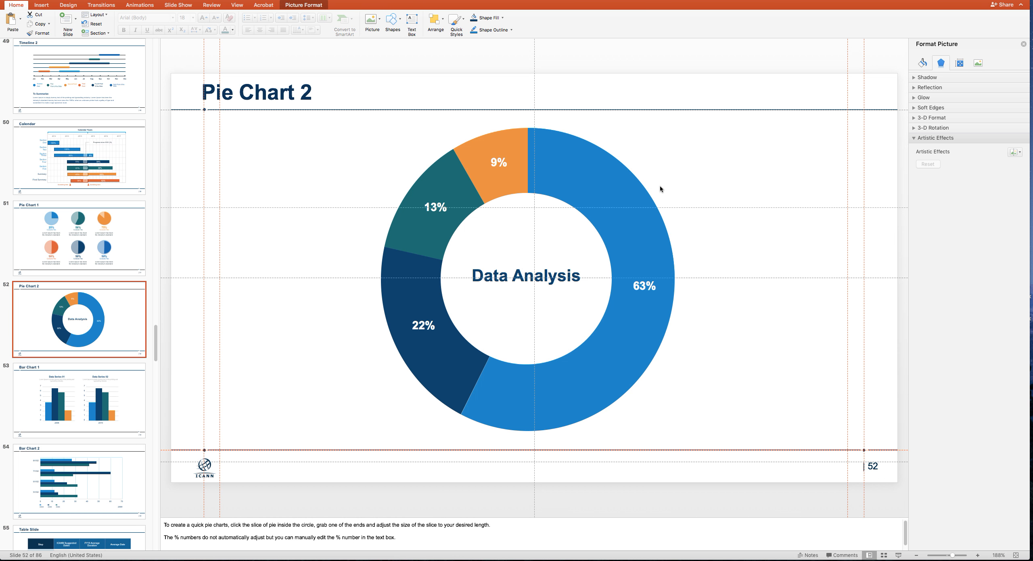
left_click(660, 186)
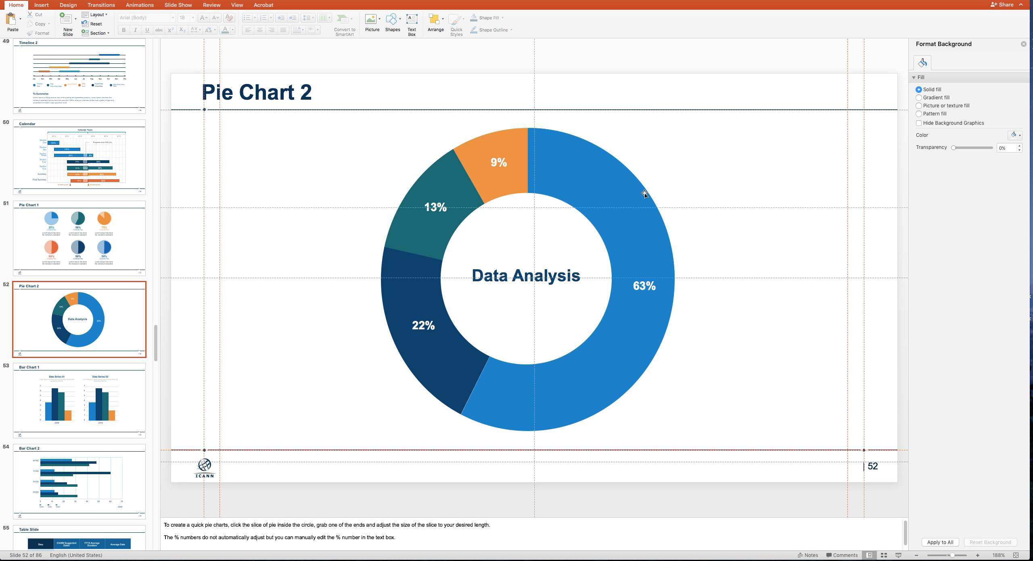